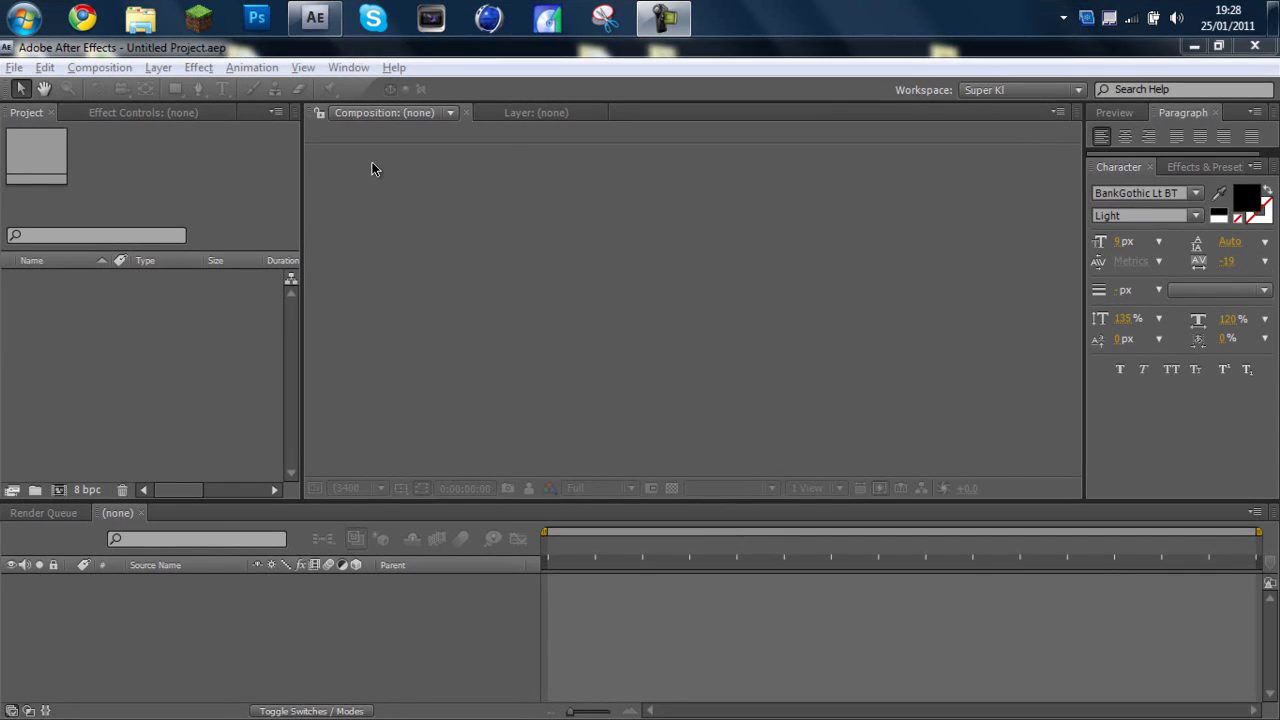
# Import Highrise Triple.mp4 from Libraries > Videos > EC into the project.
pyautogui.click(153, 377)
pyautogui.doubleClick(154, 372)
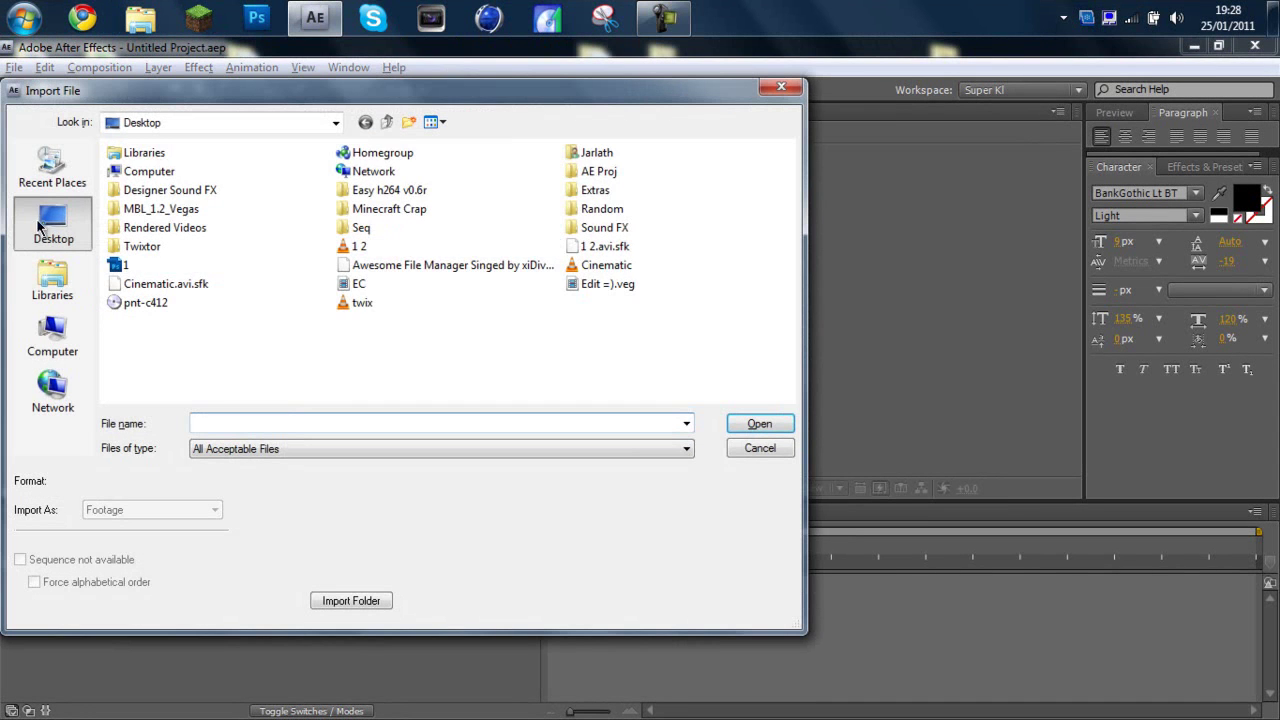
pyautogui.click(47, 280)
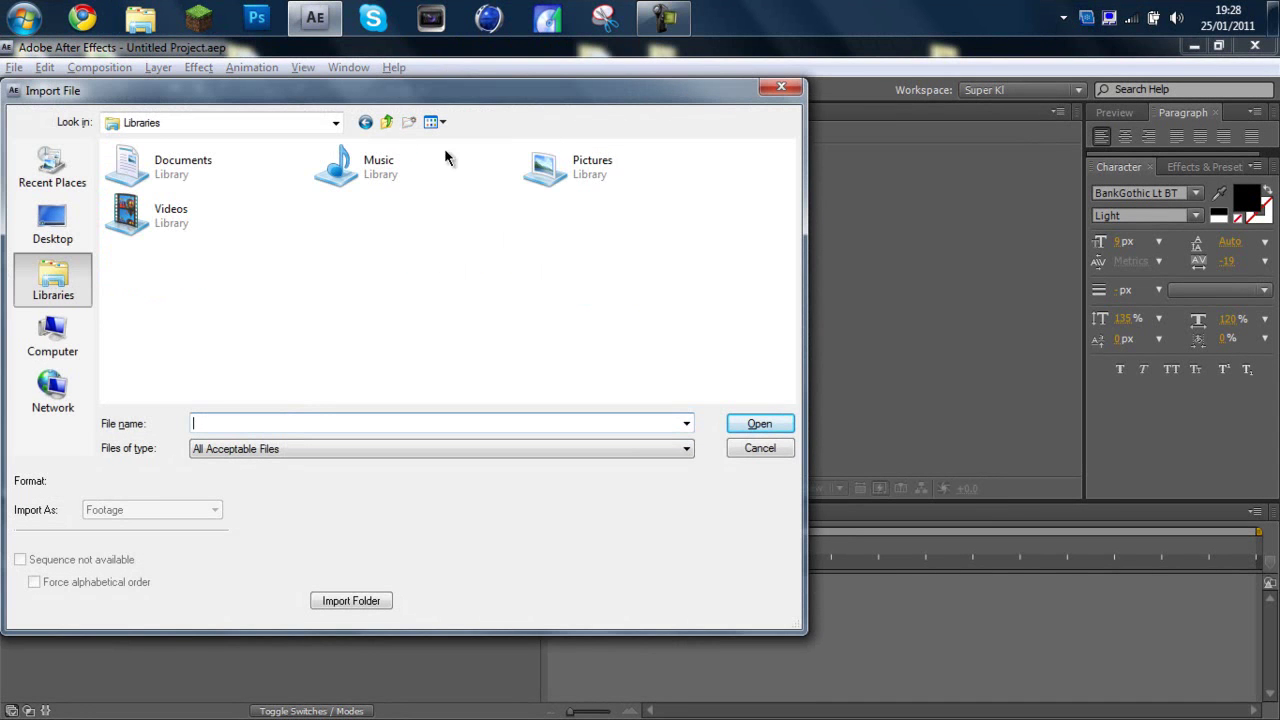
pyautogui.doubleClick(222, 218)
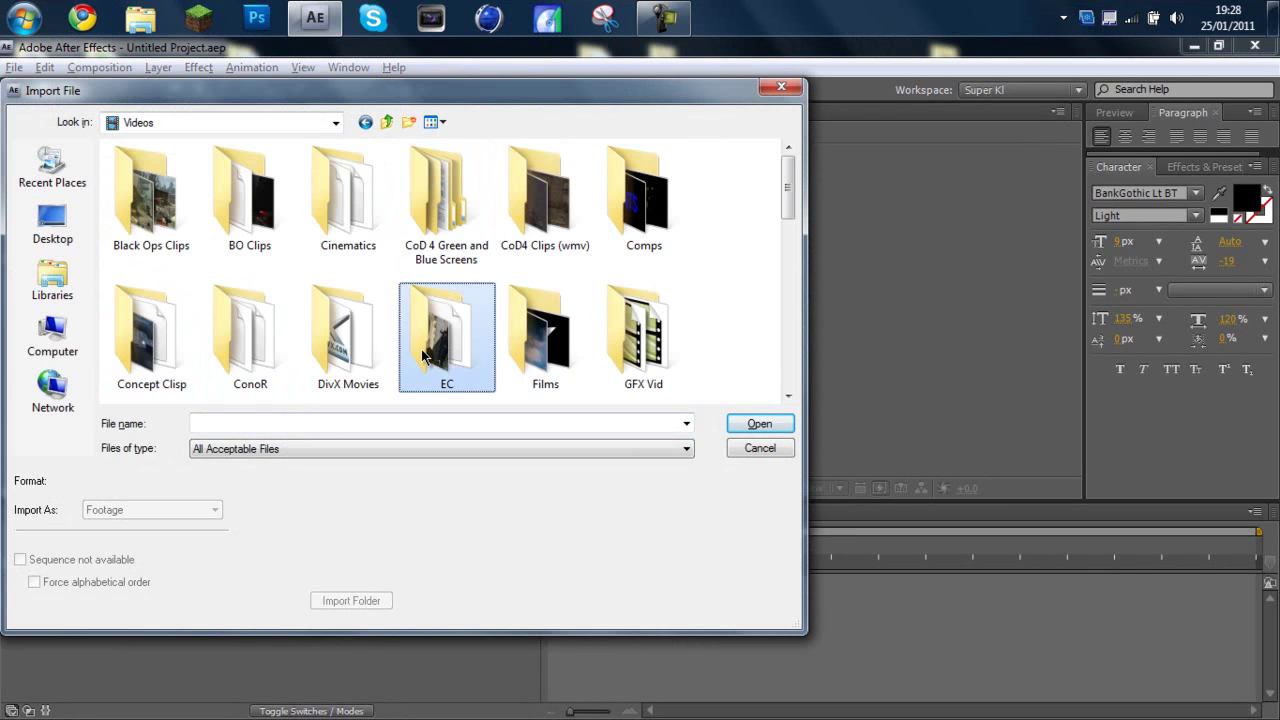
pyautogui.doubleClick(424, 348)
pyautogui.moveTo(513, 334); pyautogui.dragTo(341, 378)
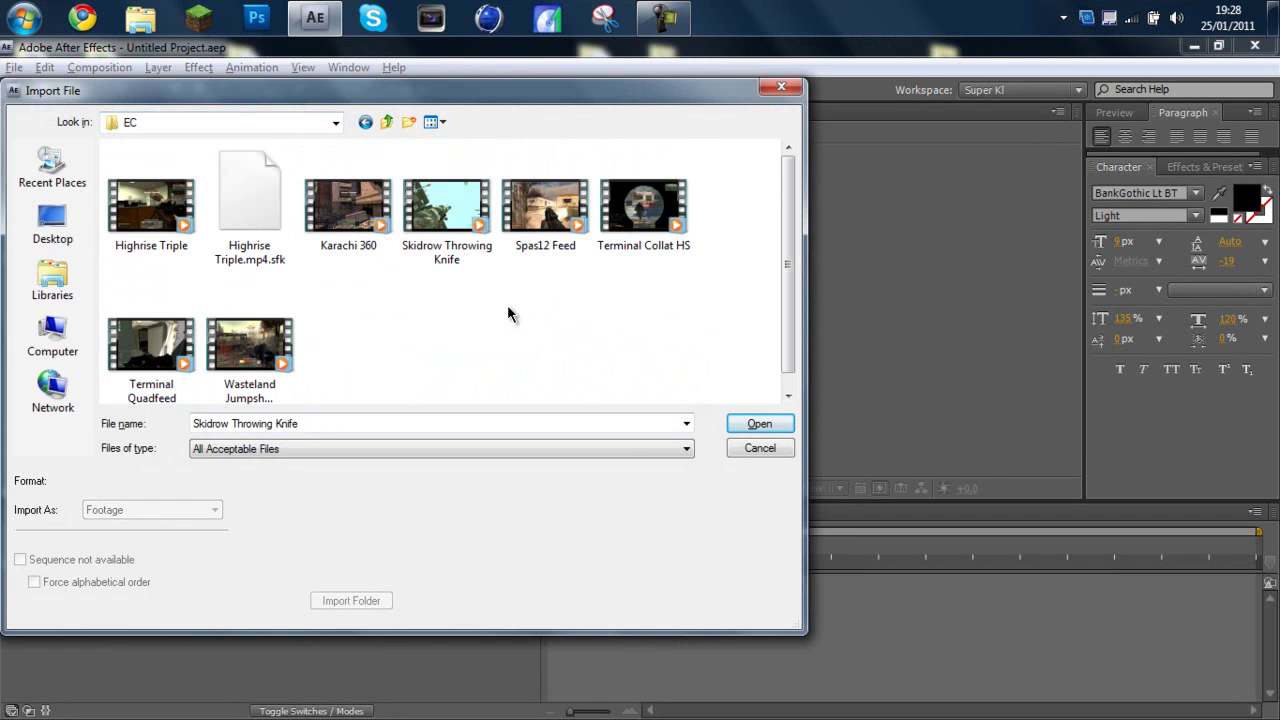
pyautogui.press('Return')
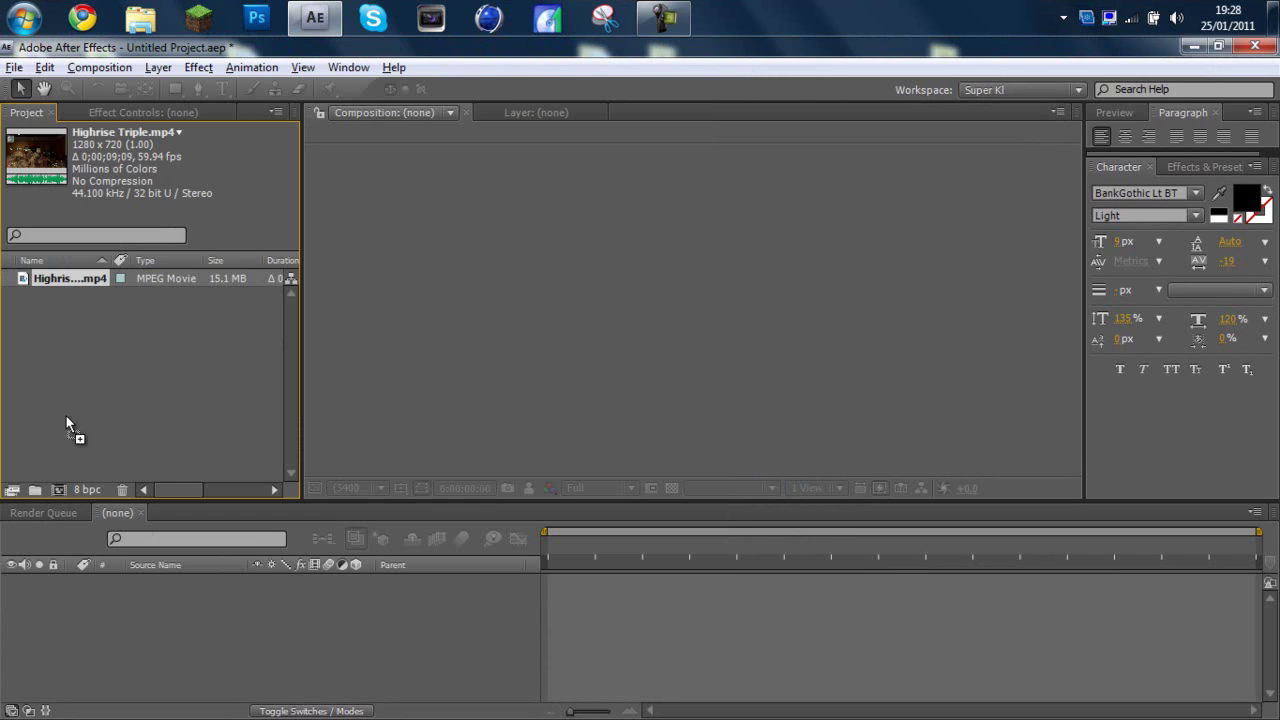
# Create the Highrise Triple composition from the footage and move the playhead to 0;00;00;17.
pyautogui.moveTo(61, 490); pyautogui.dragTo(61, 487)
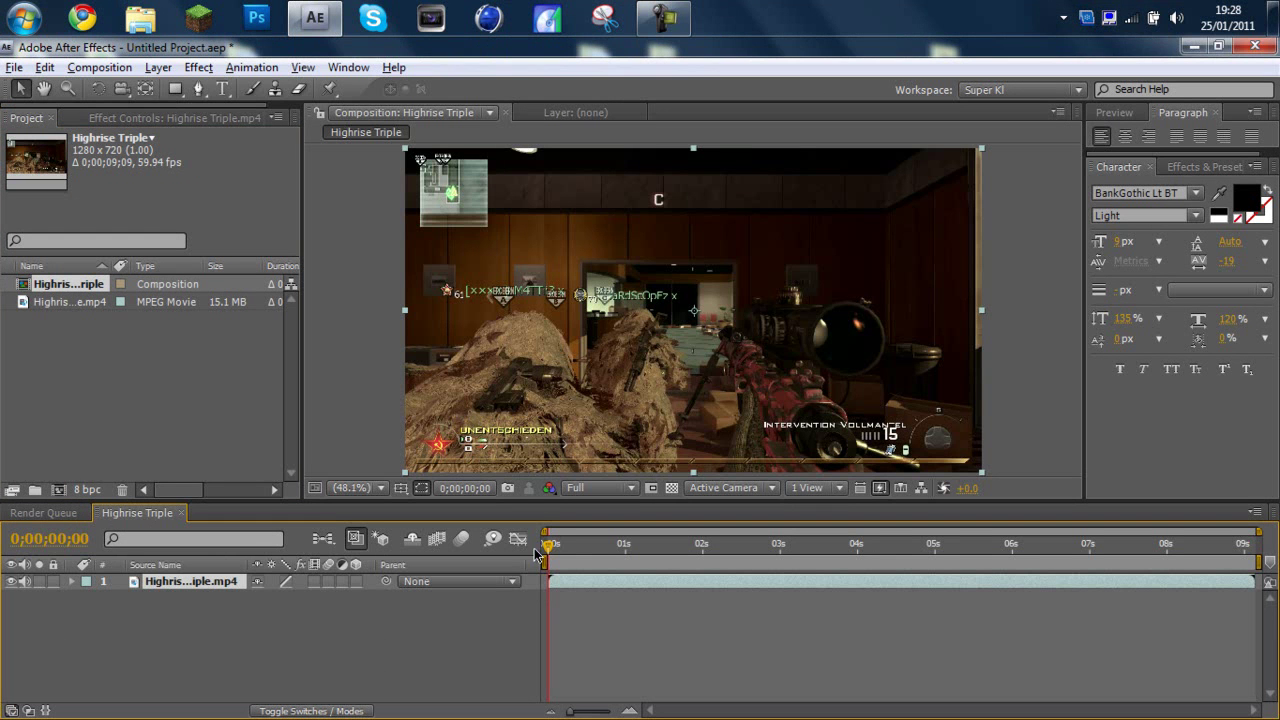
pyautogui.moveTo(549, 552)
pyautogui.mouseDown()
pyautogui.moveTo(729, 550)
pyautogui.moveTo(557, 556)
pyautogui.moveTo(570, 552)
pyautogui.mouseUp()
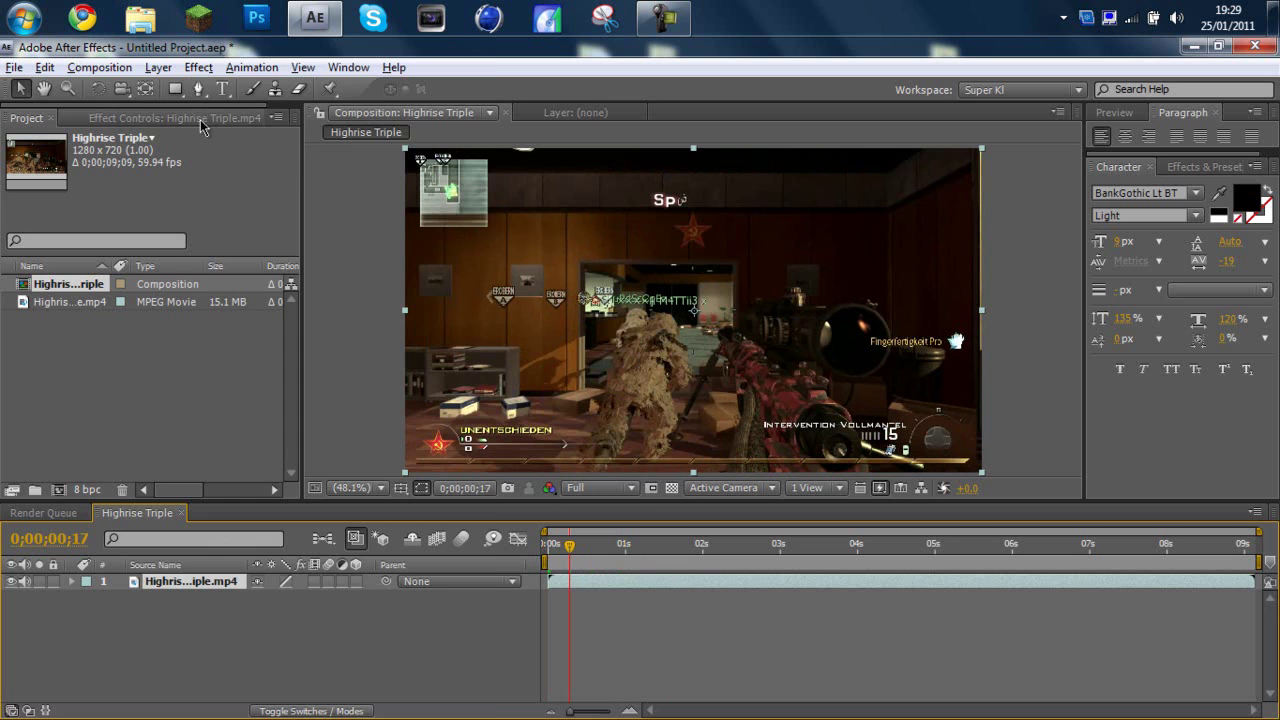
pyautogui.click(198, 67)
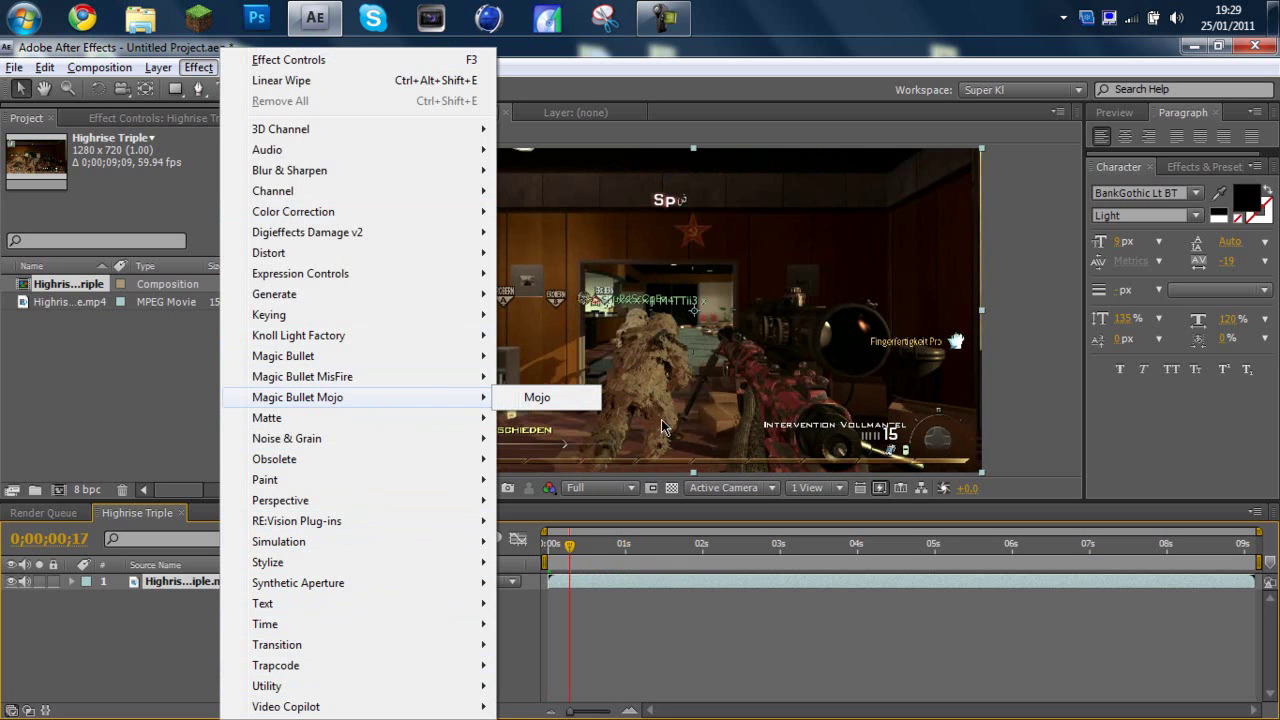
# Apply Mojo to the clip, try the Mojo Optimus preset, then settle on Mojo Default.
pyautogui.moveTo(297, 397)
pyautogui.click(531, 399)
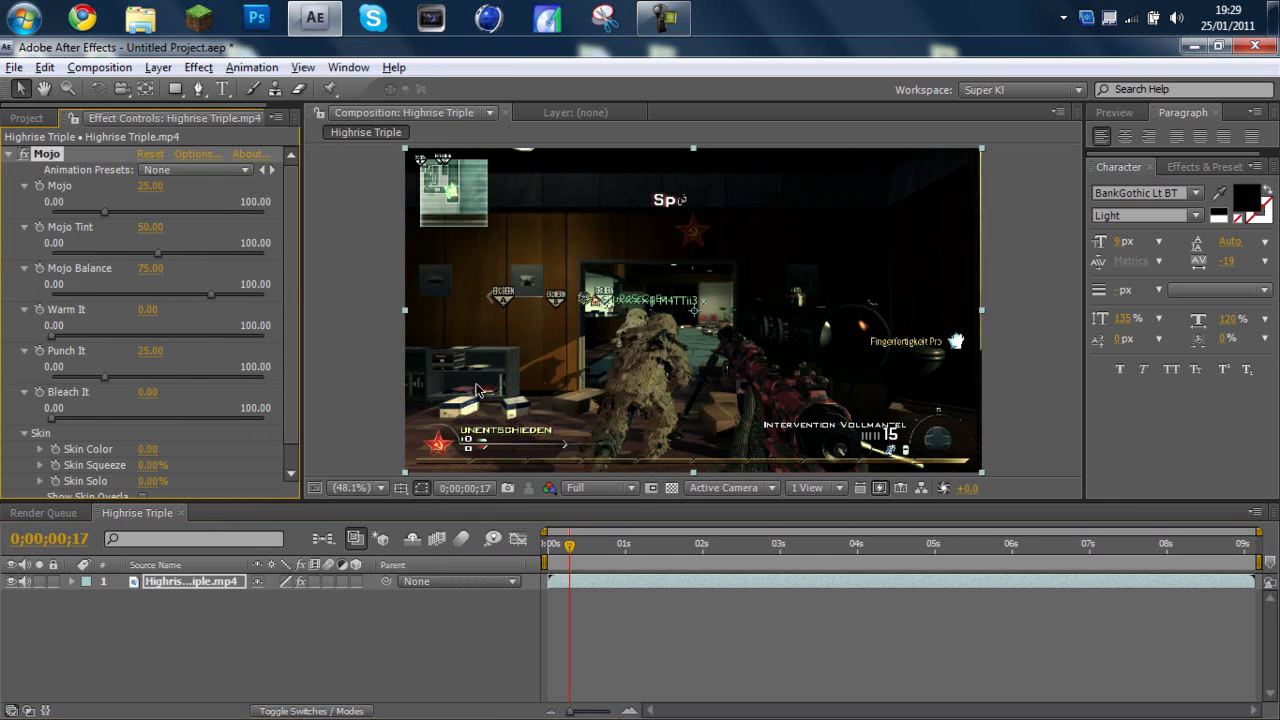
pyautogui.click(205, 170)
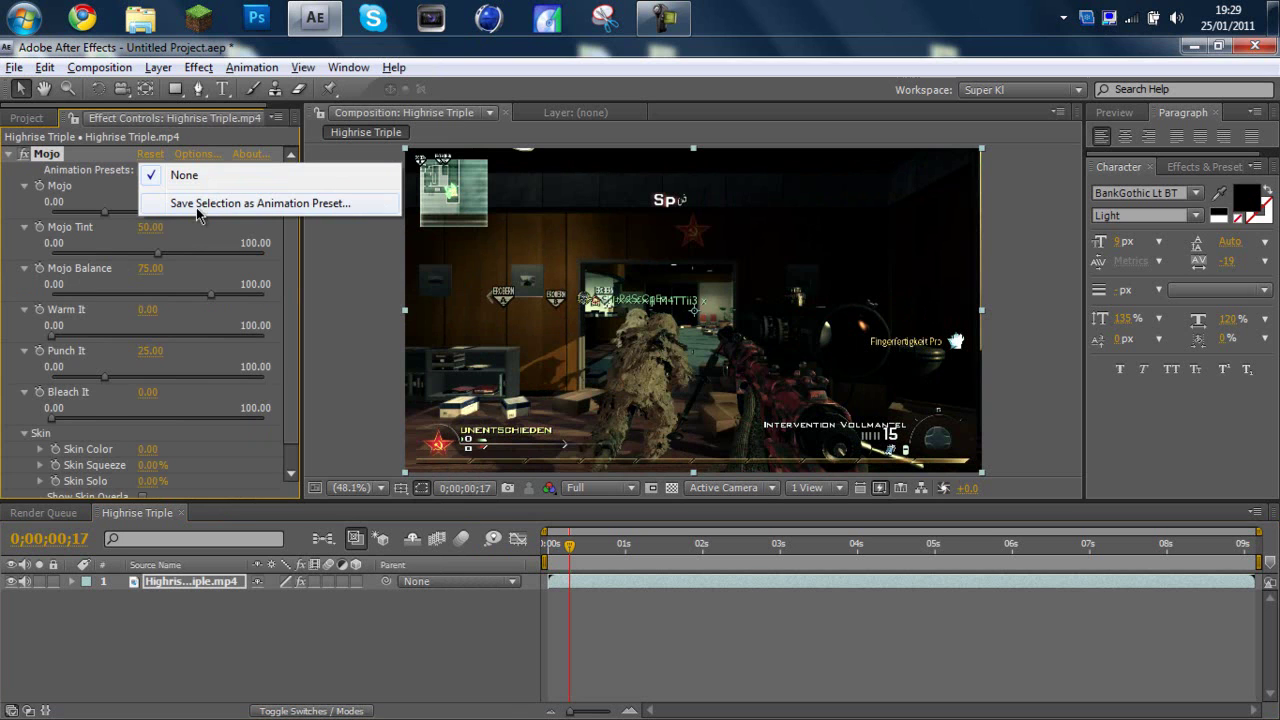
pyautogui.click(1210, 167)
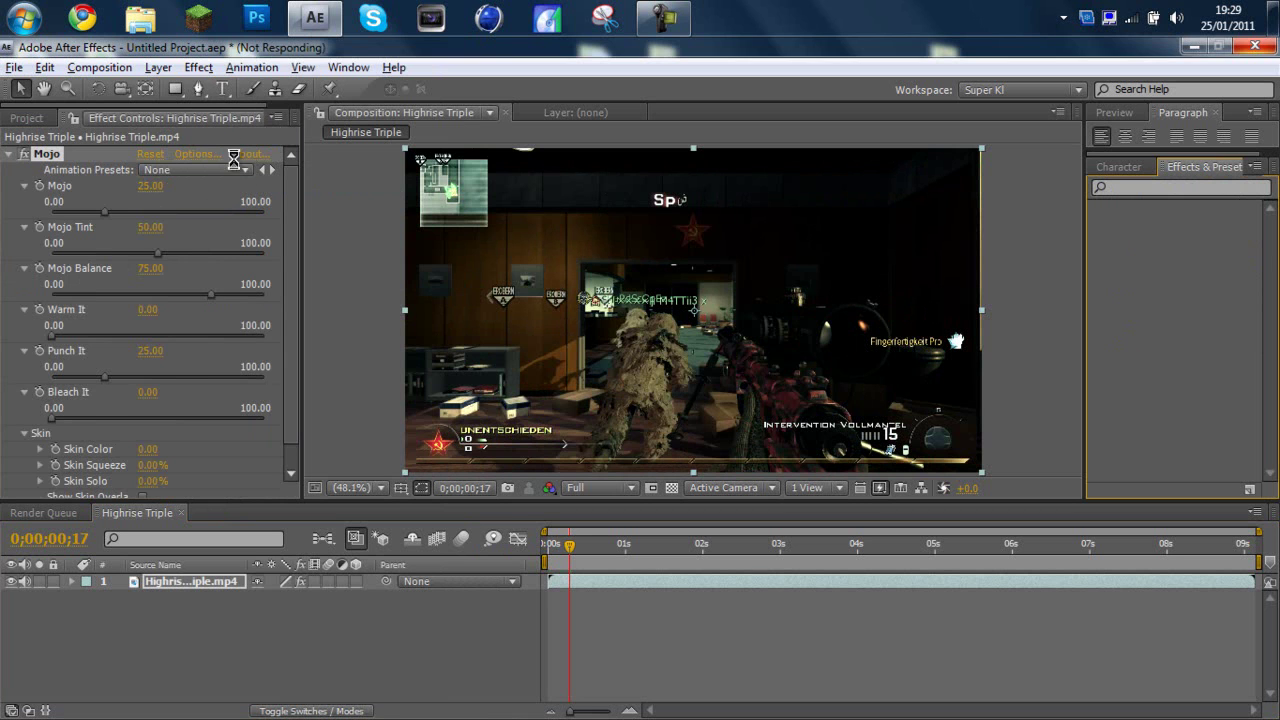
pyautogui.click(190, 170)
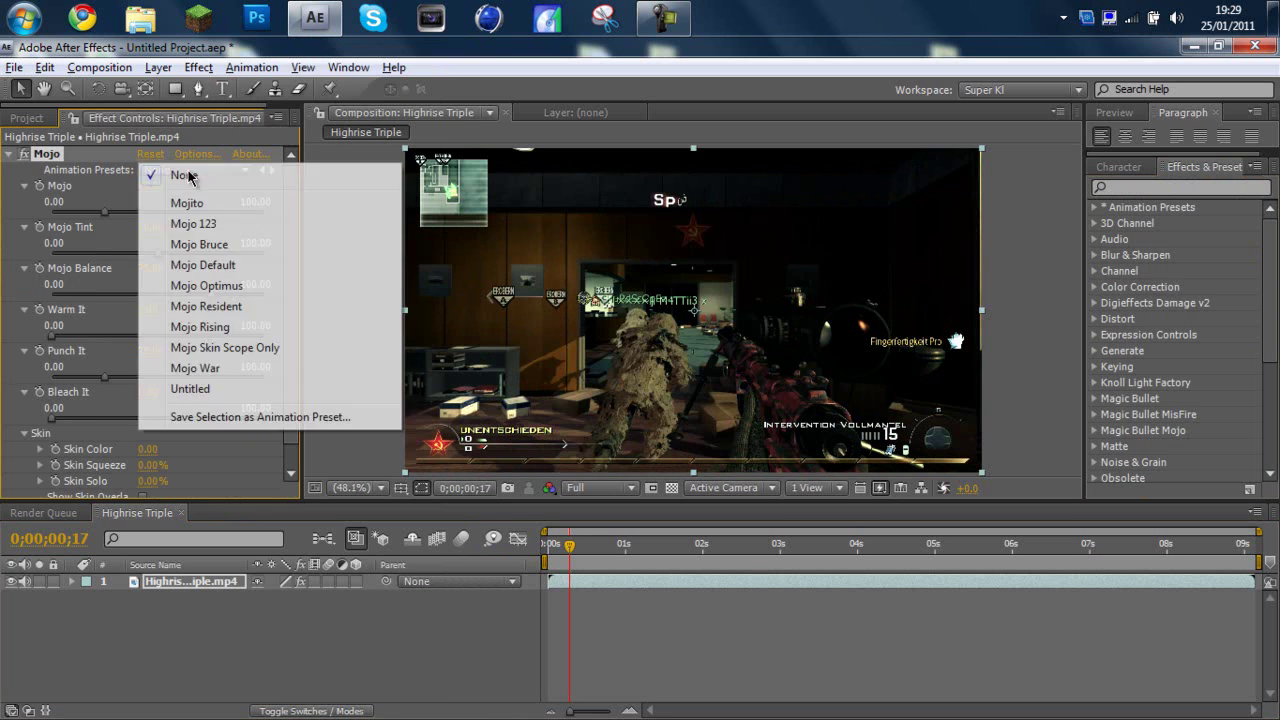
pyautogui.click(214, 286)
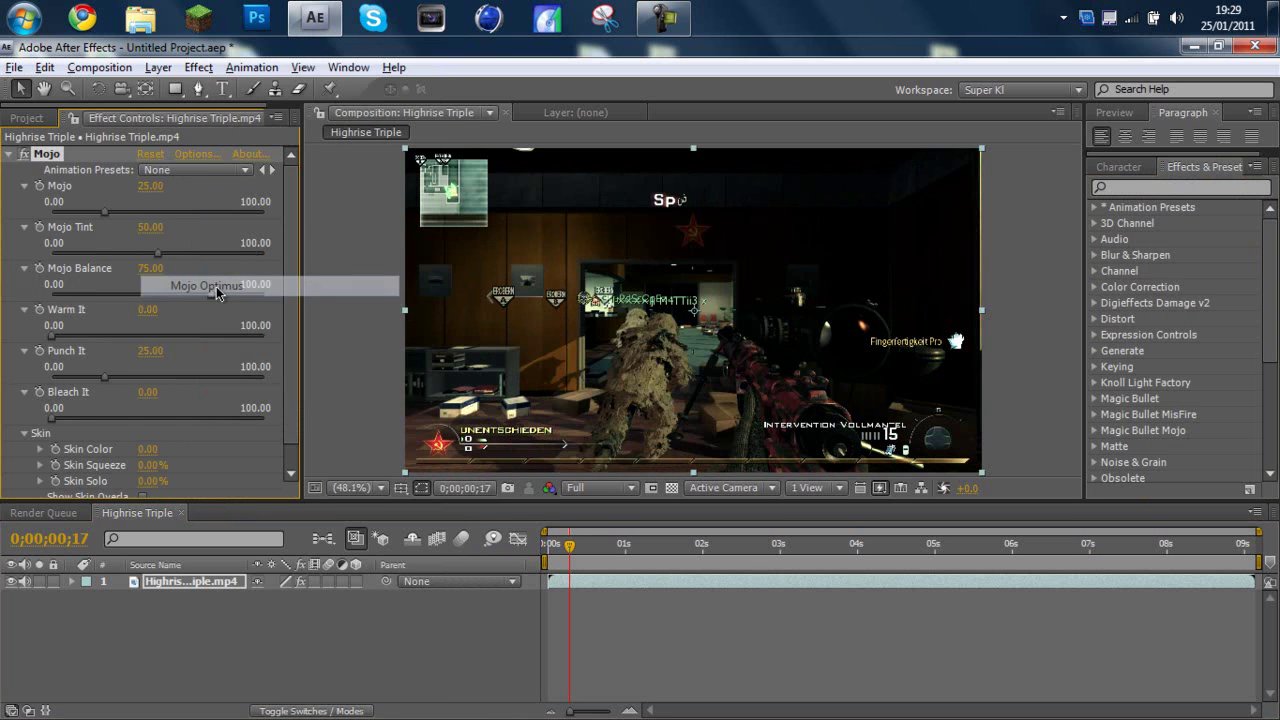
pyautogui.click(193, 176)
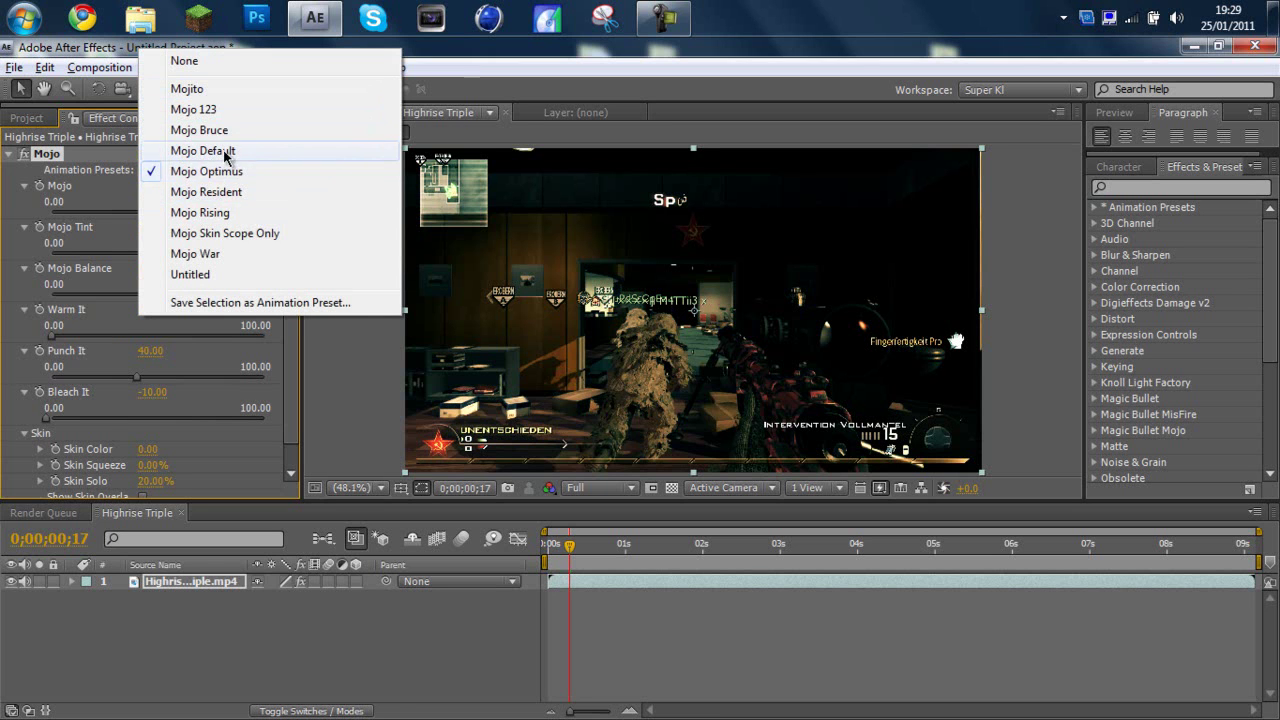
pyautogui.click(226, 150)
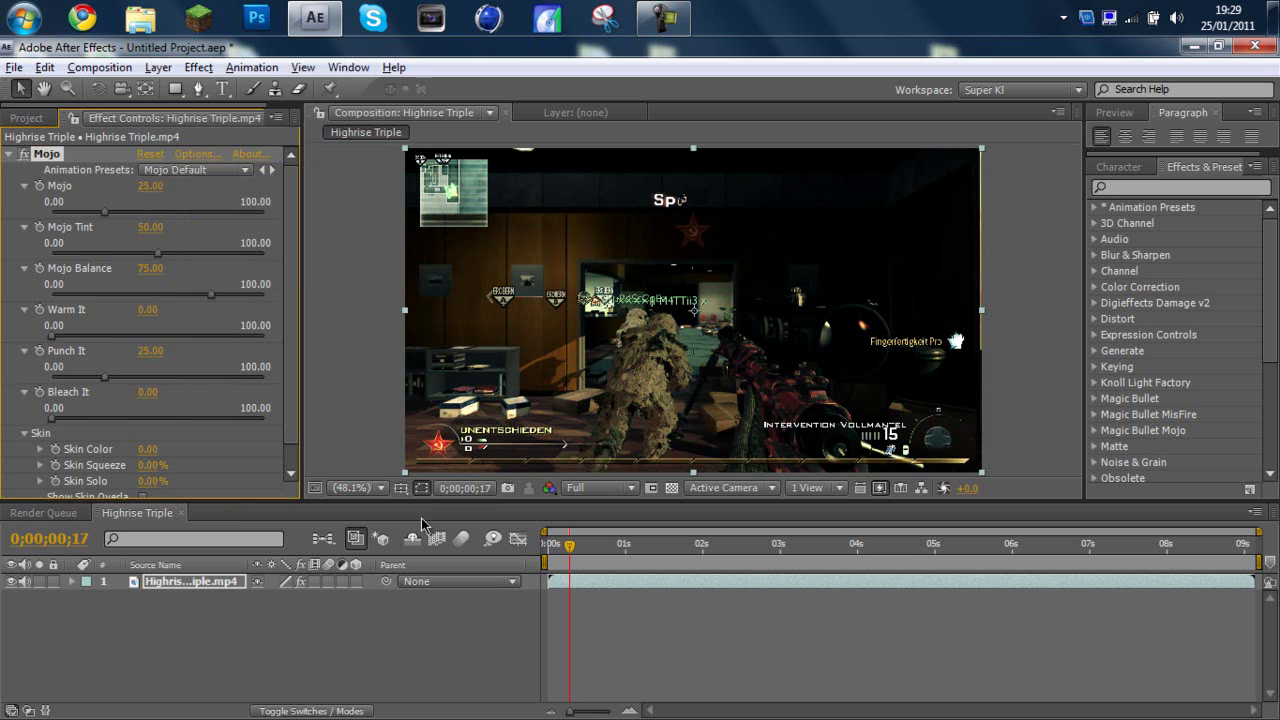
pyautogui.click(10, 156)
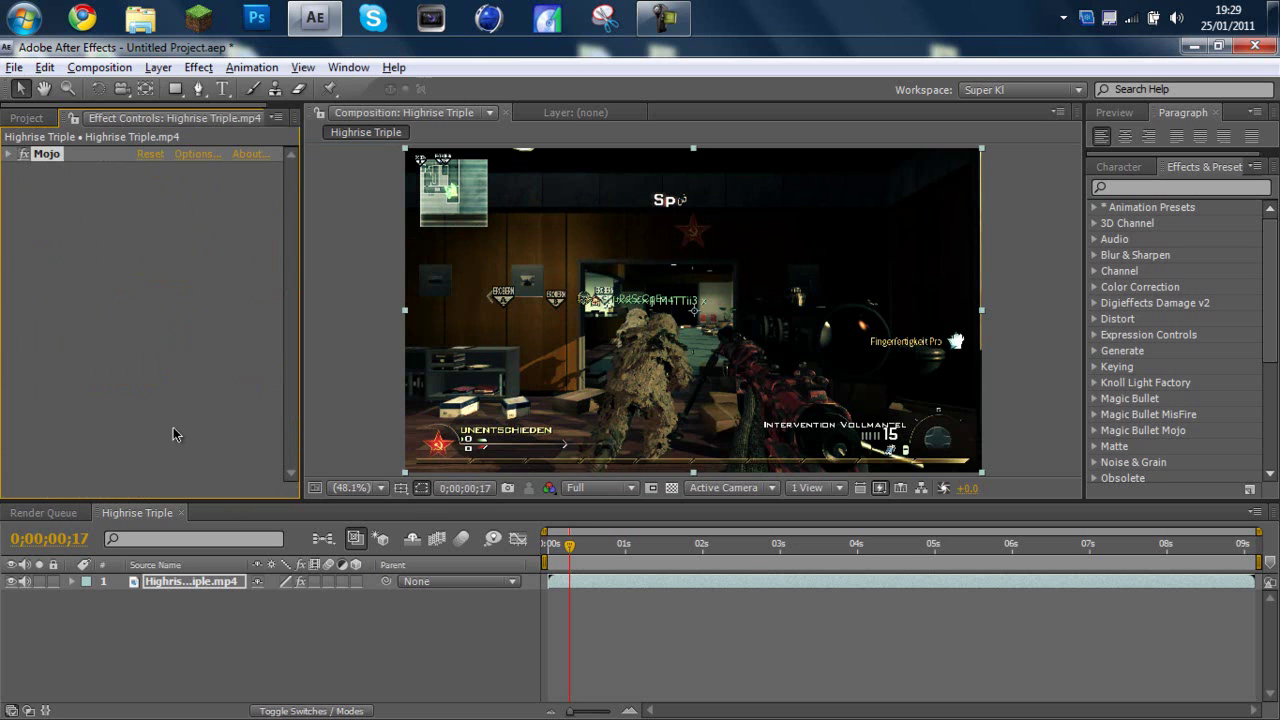
pyautogui.click(230, 632)
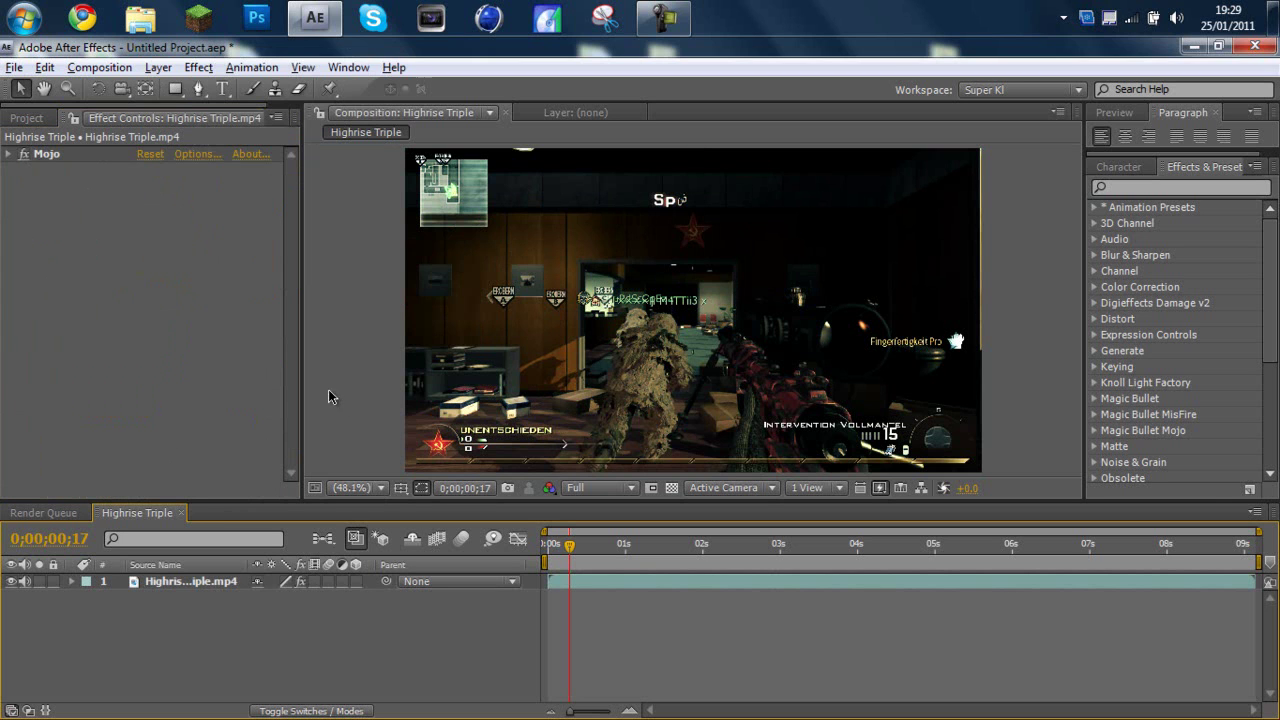
# Add Adjustment Layer 1 above the clip, move to 0;00;04;20, and pick the Pen tool.
pyautogui.click(160, 68)
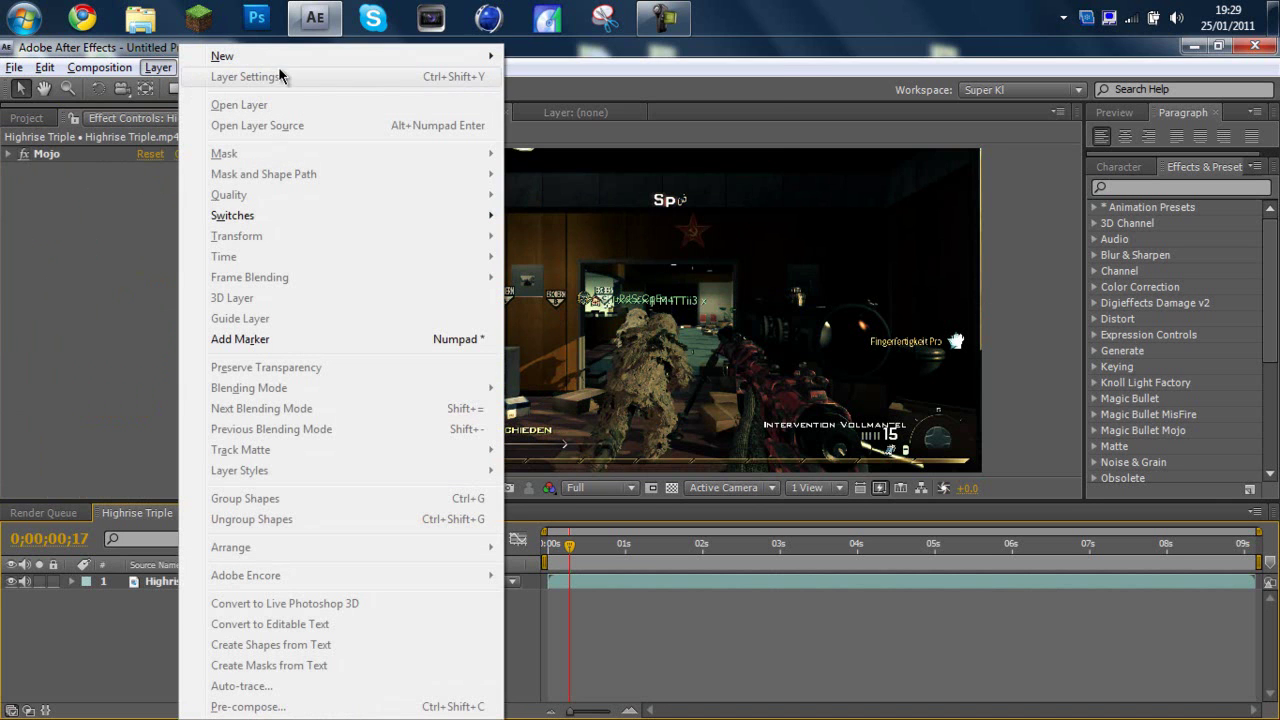
pyautogui.click(608, 180)
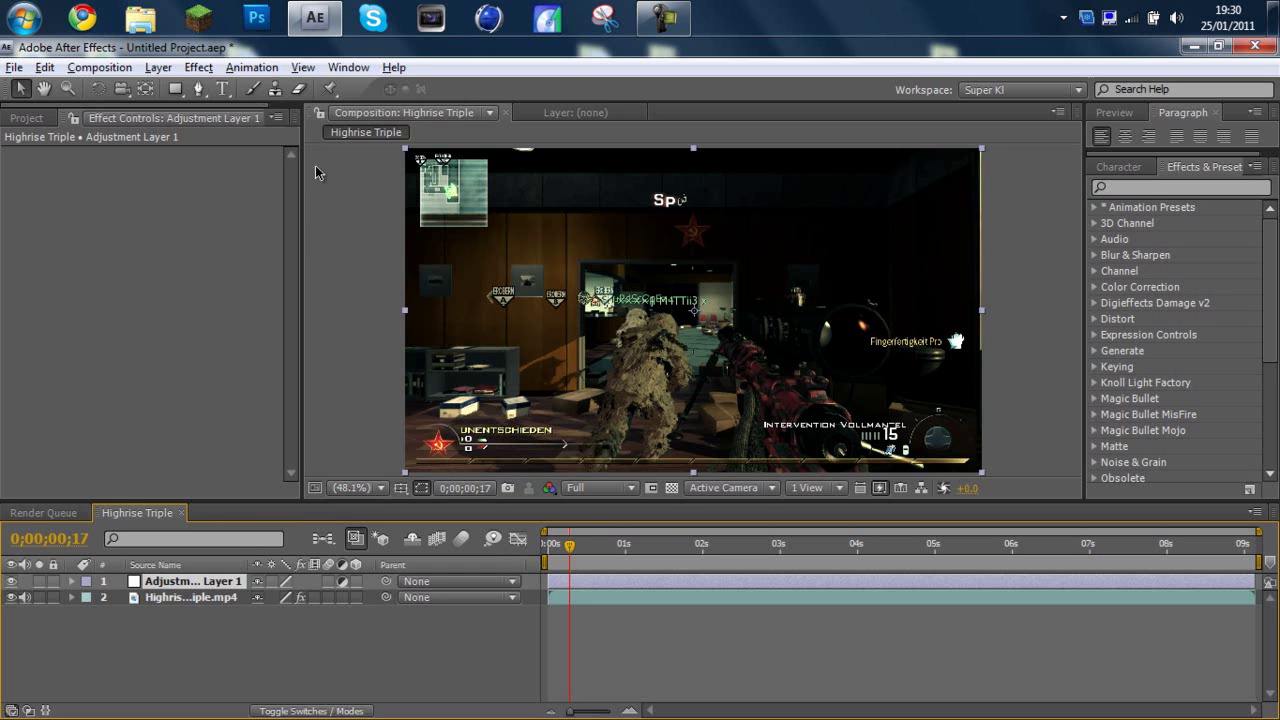
pyautogui.click(191, 599)
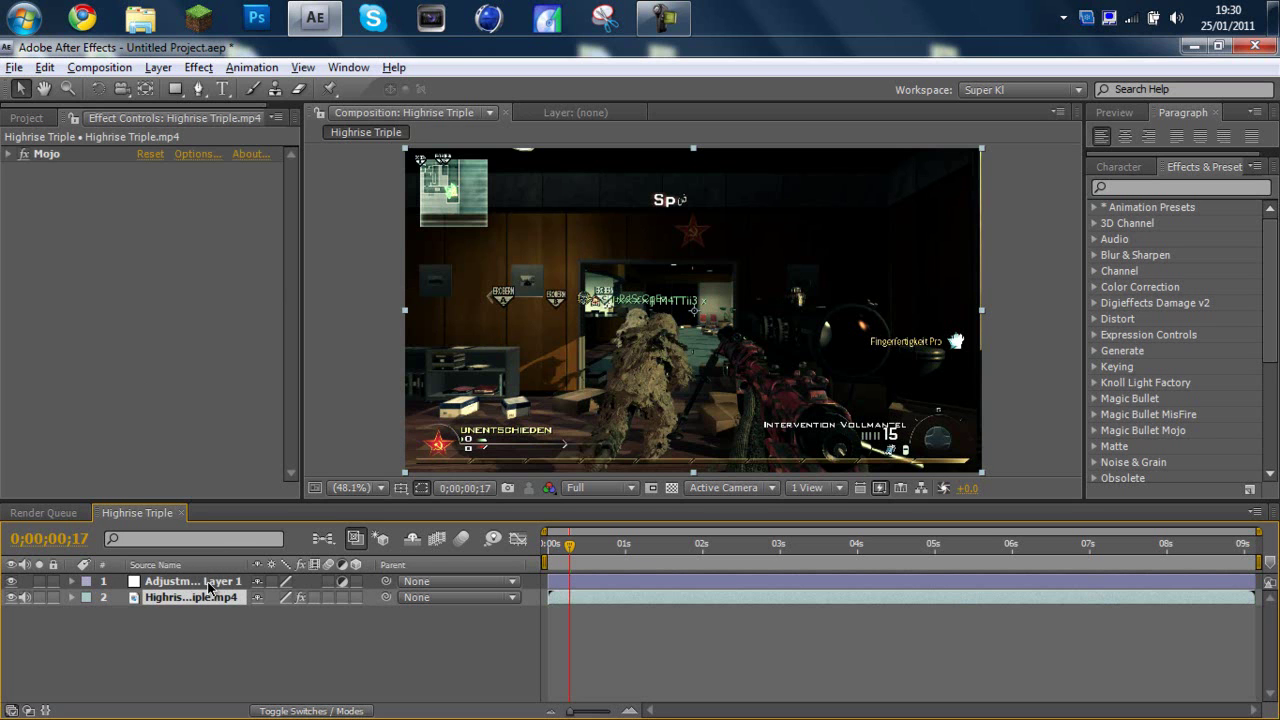
pyautogui.click(212, 583)
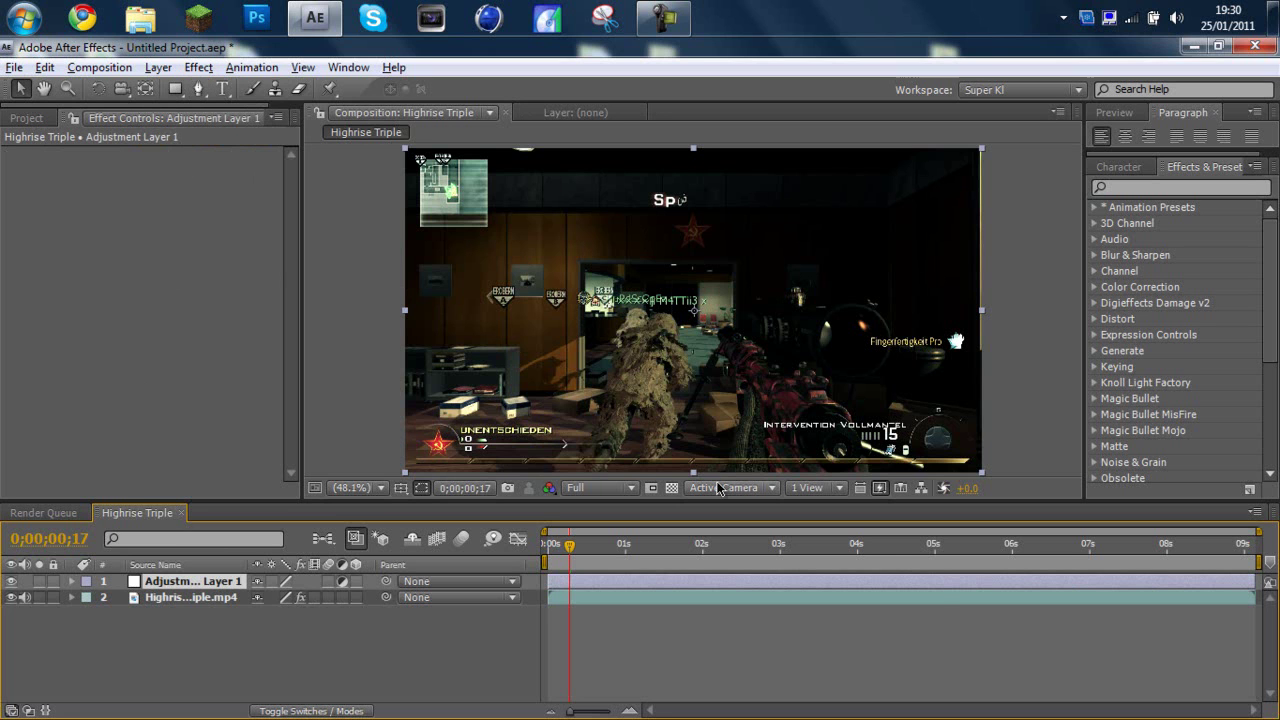
pyautogui.click(883, 548)
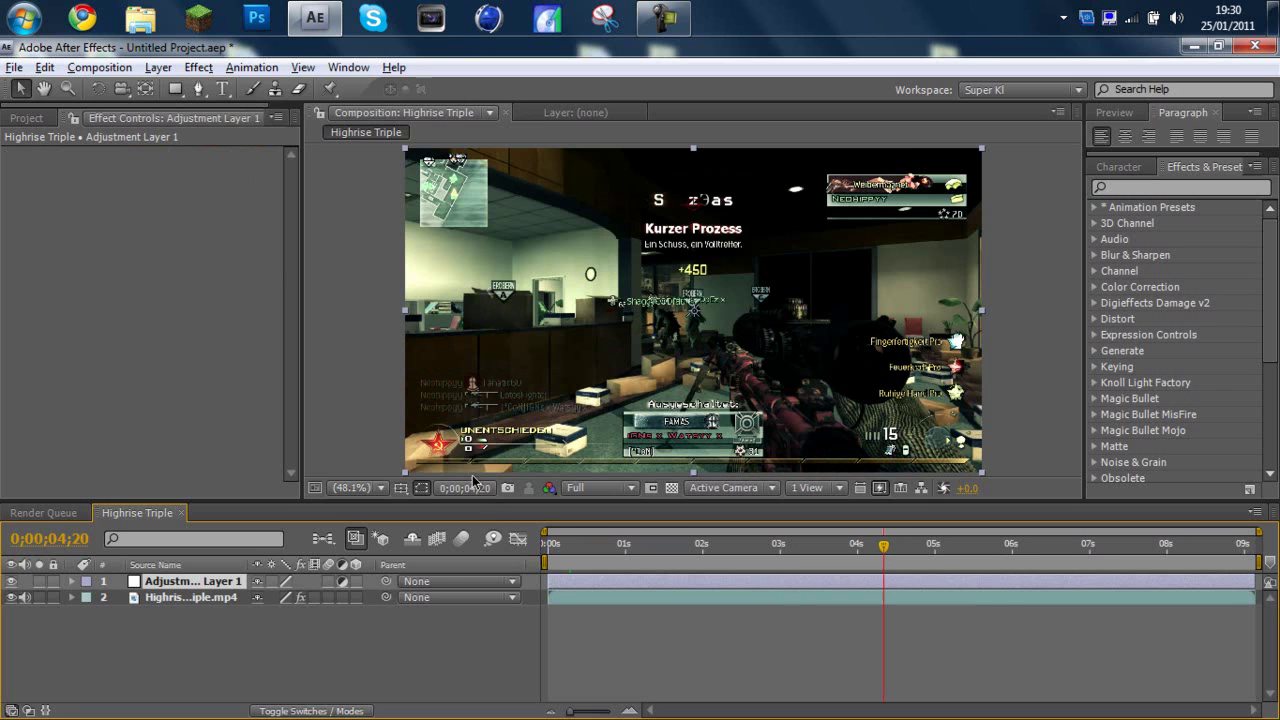
pyautogui.click(199, 89)
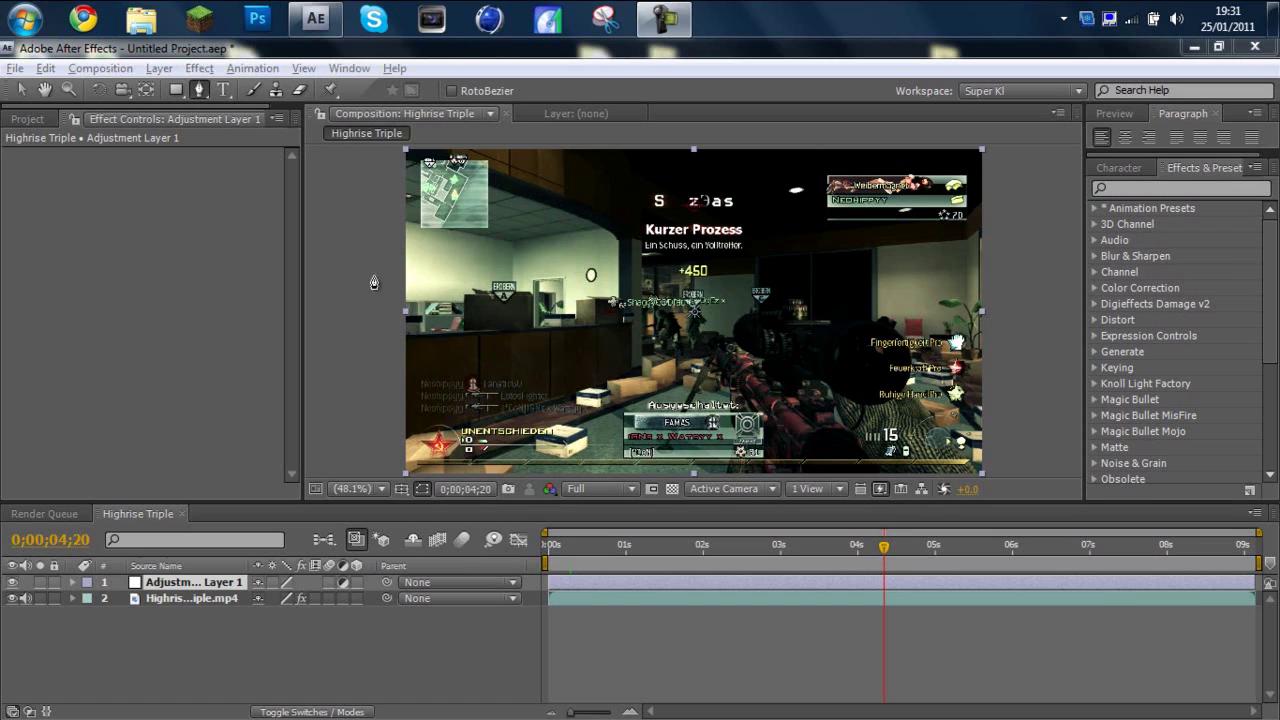
# Place mask points along the top and right side, undoing one misplaced point.
pyautogui.click(436, 251)
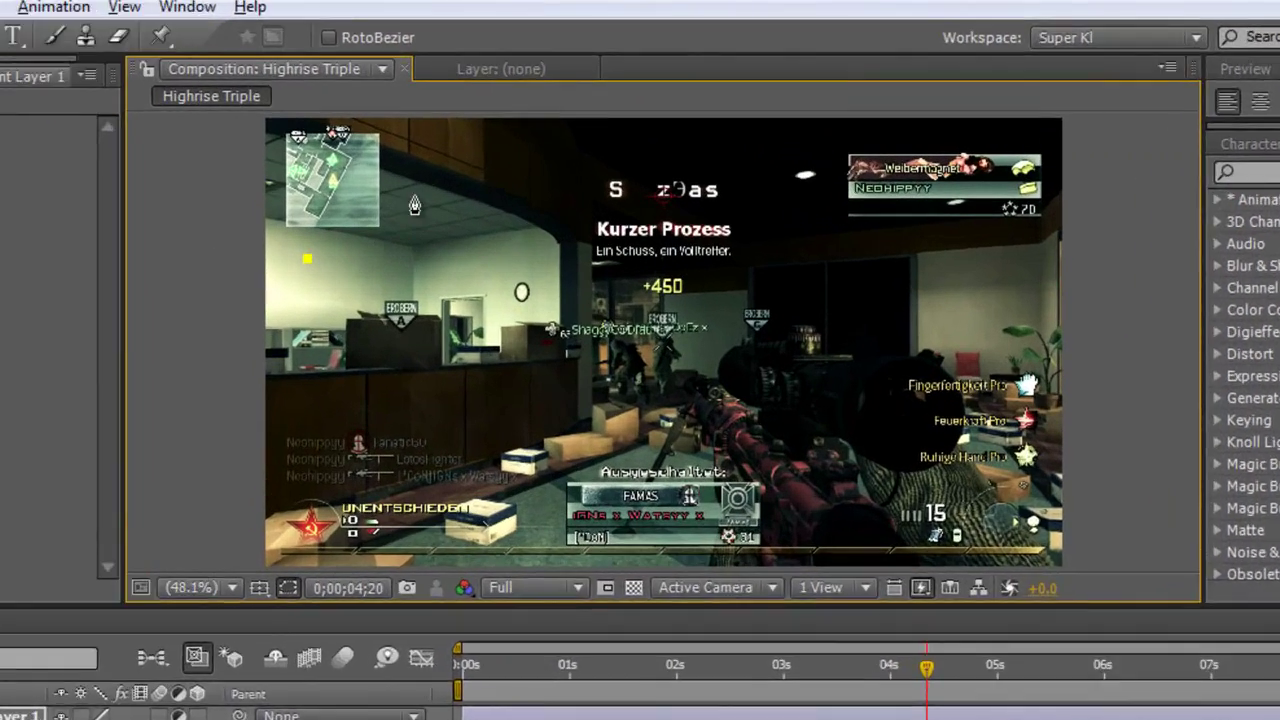
pyautogui.click(407, 182)
pyautogui.click(594, 151)
pyautogui.click(872, 192)
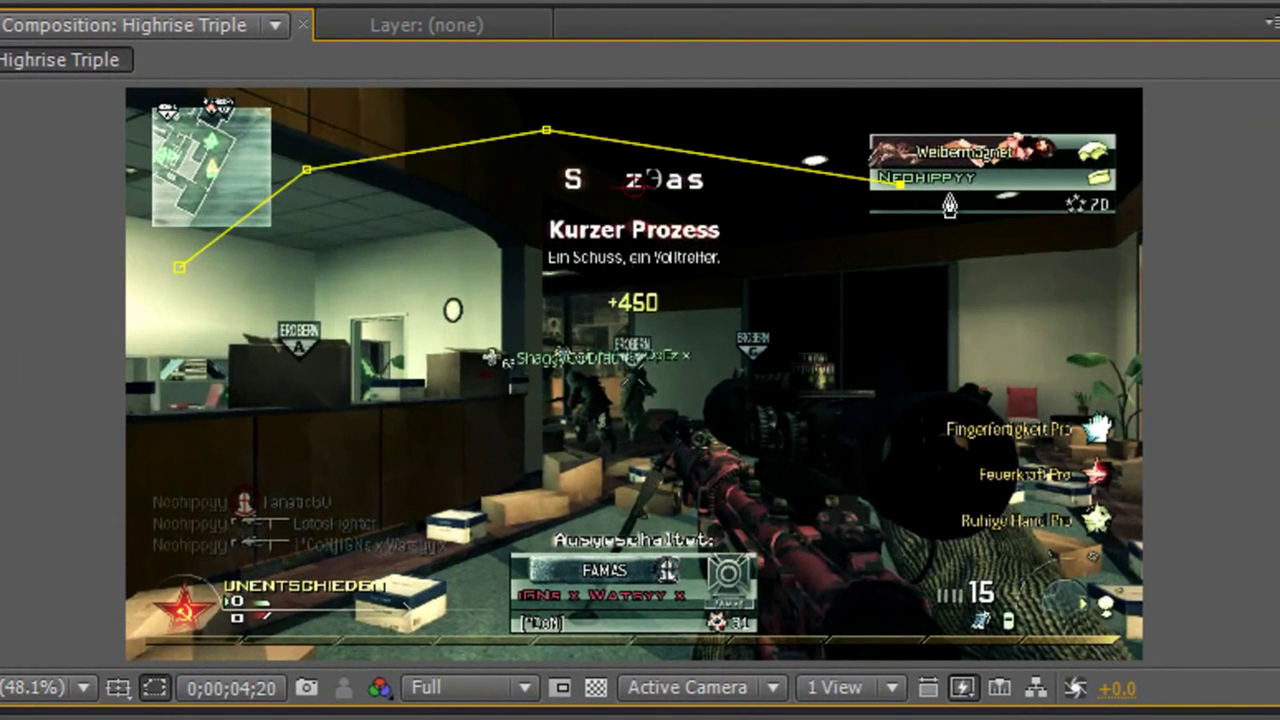
pyautogui.click(987, 355)
pyautogui.click(1054, 560)
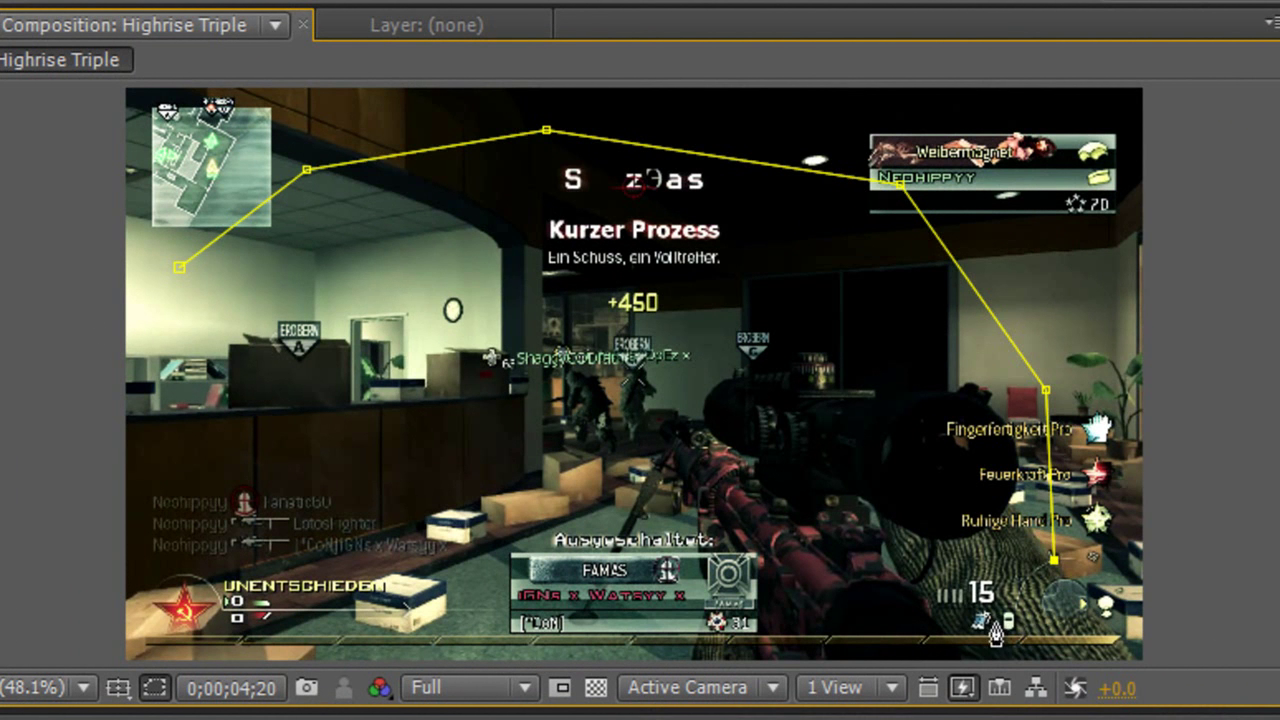
pyautogui.click(954, 604)
pyautogui.hotkey('ctrl', 'z')
pyautogui.click(973, 562)
# Continue the mask along the bottom and left side and close it at the first point.
pyautogui.click(785, 541)
pyautogui.click(761, 609)
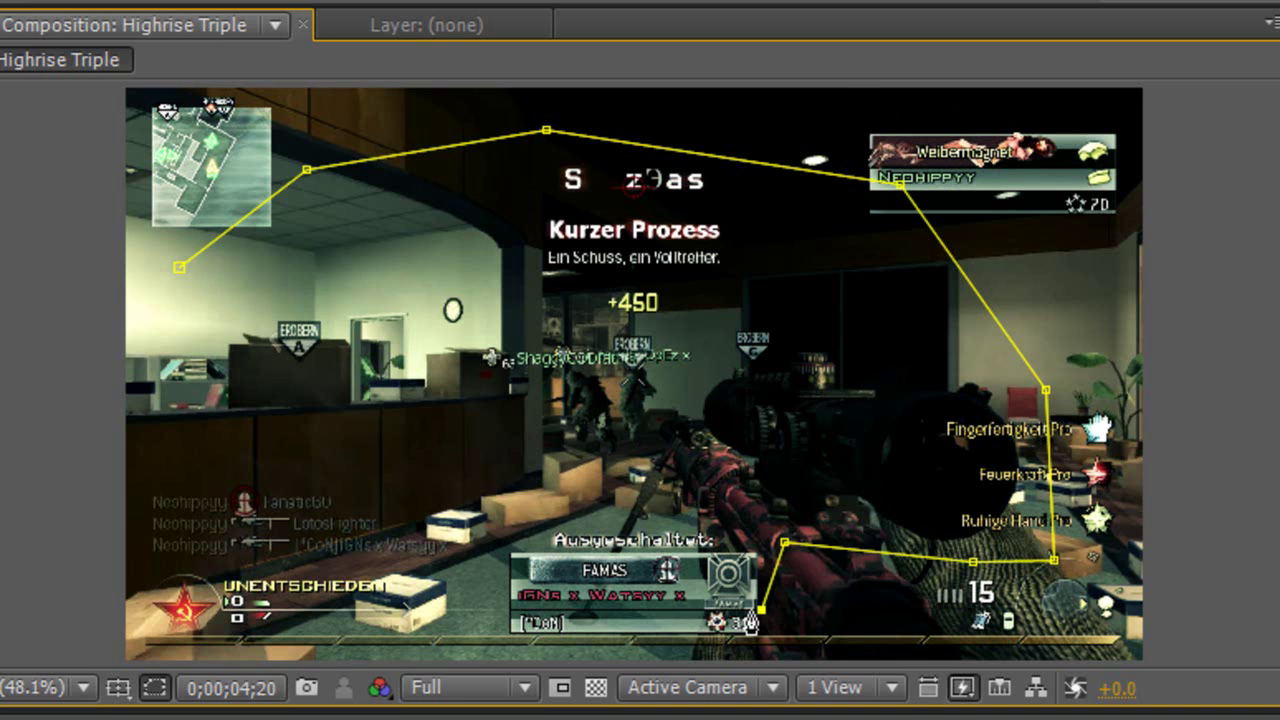
pyautogui.click(663, 608)
pyautogui.click(445, 601)
pyautogui.click(325, 568)
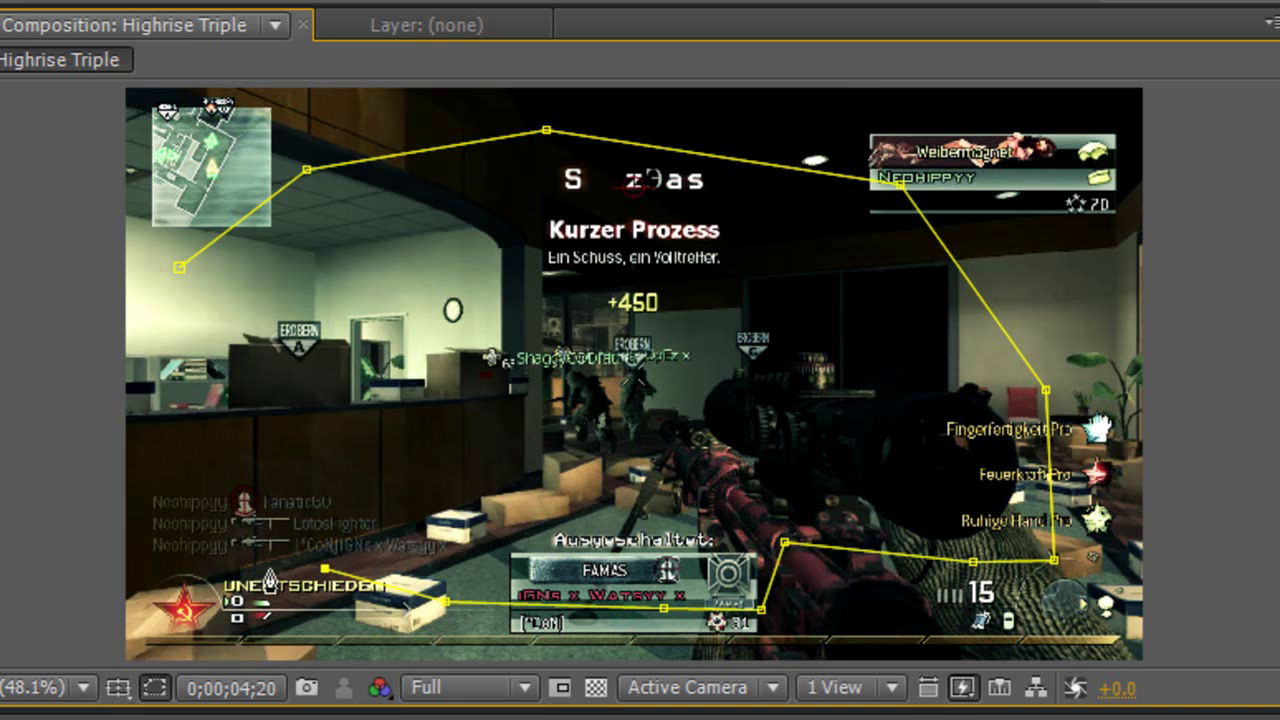
pyautogui.click(156, 567)
pyautogui.click(134, 498)
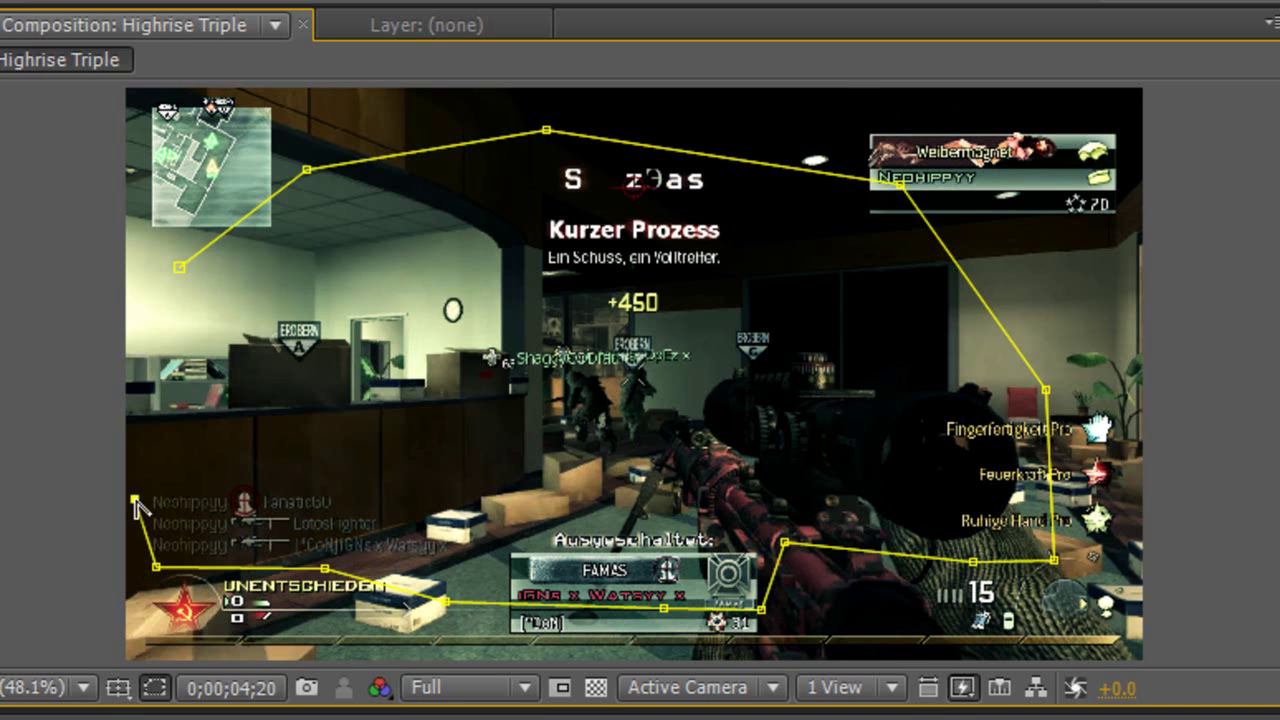
pyautogui.click(134, 395)
pyautogui.click(179, 267)
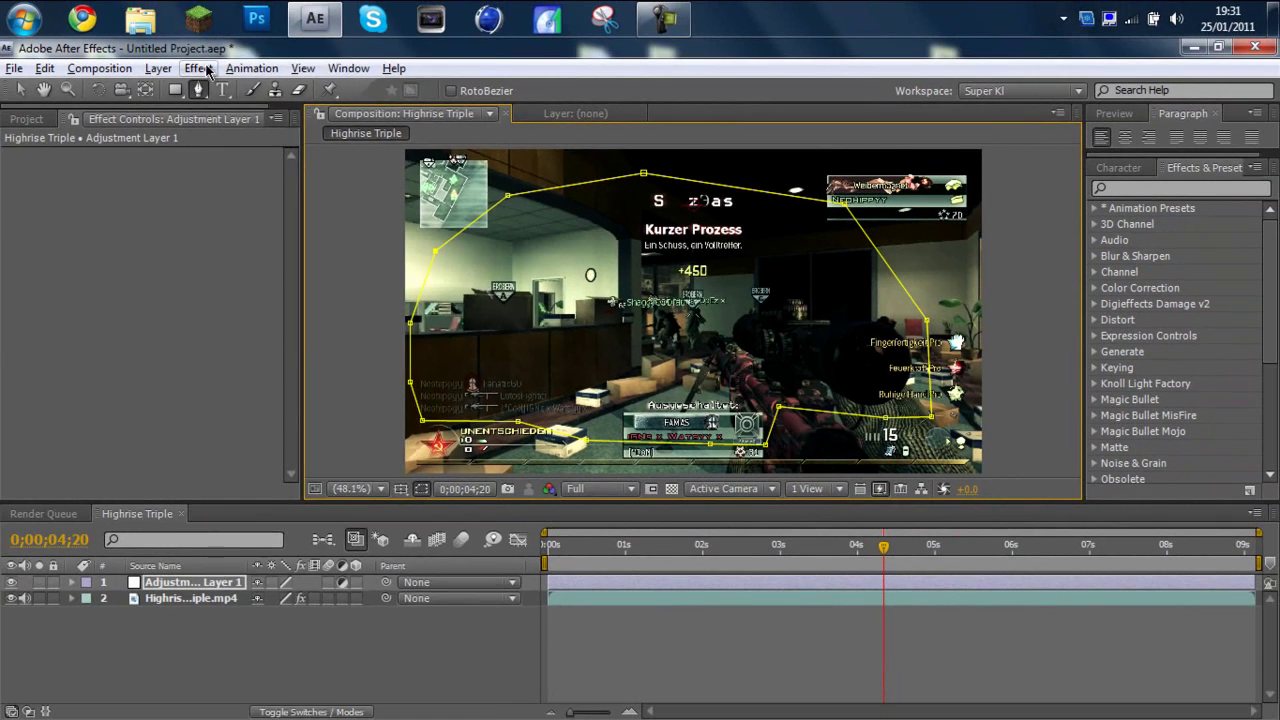
pyautogui.click(198, 68)
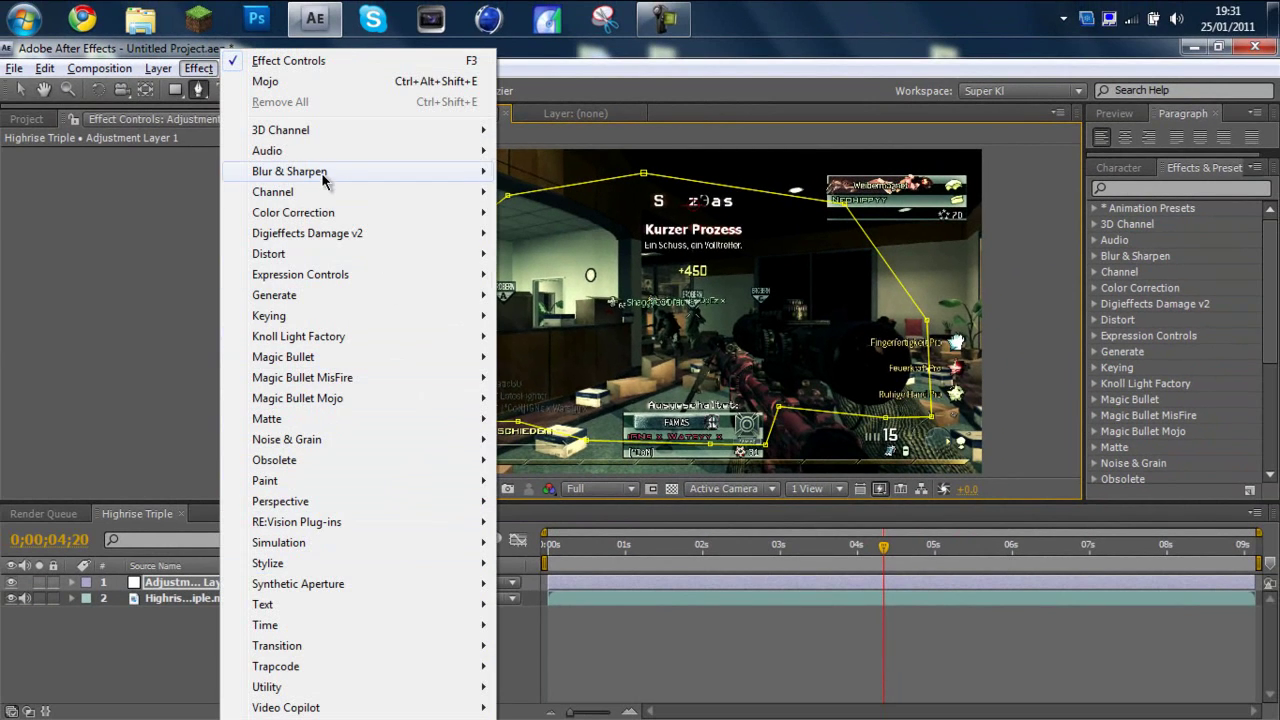
pyautogui.moveTo(290, 171)
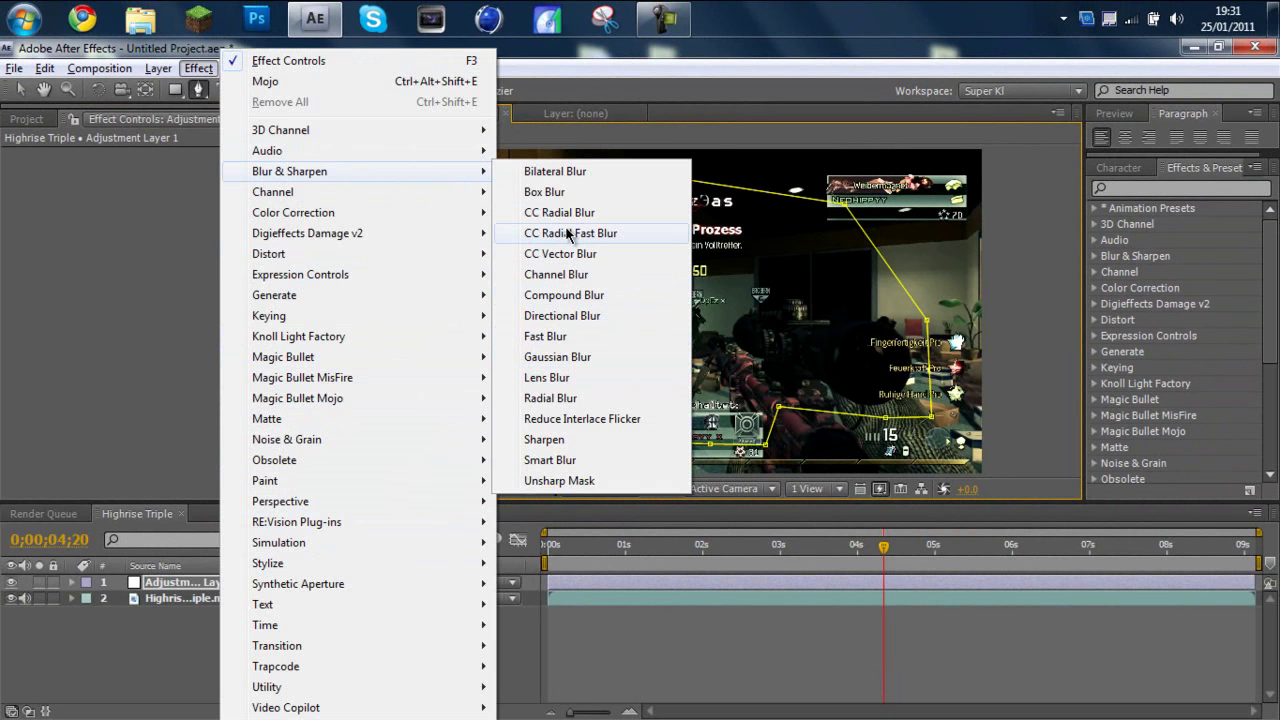
# Add Fast Blur to the adjustment layer with Blurriness 8.
pyautogui.click(583, 345)
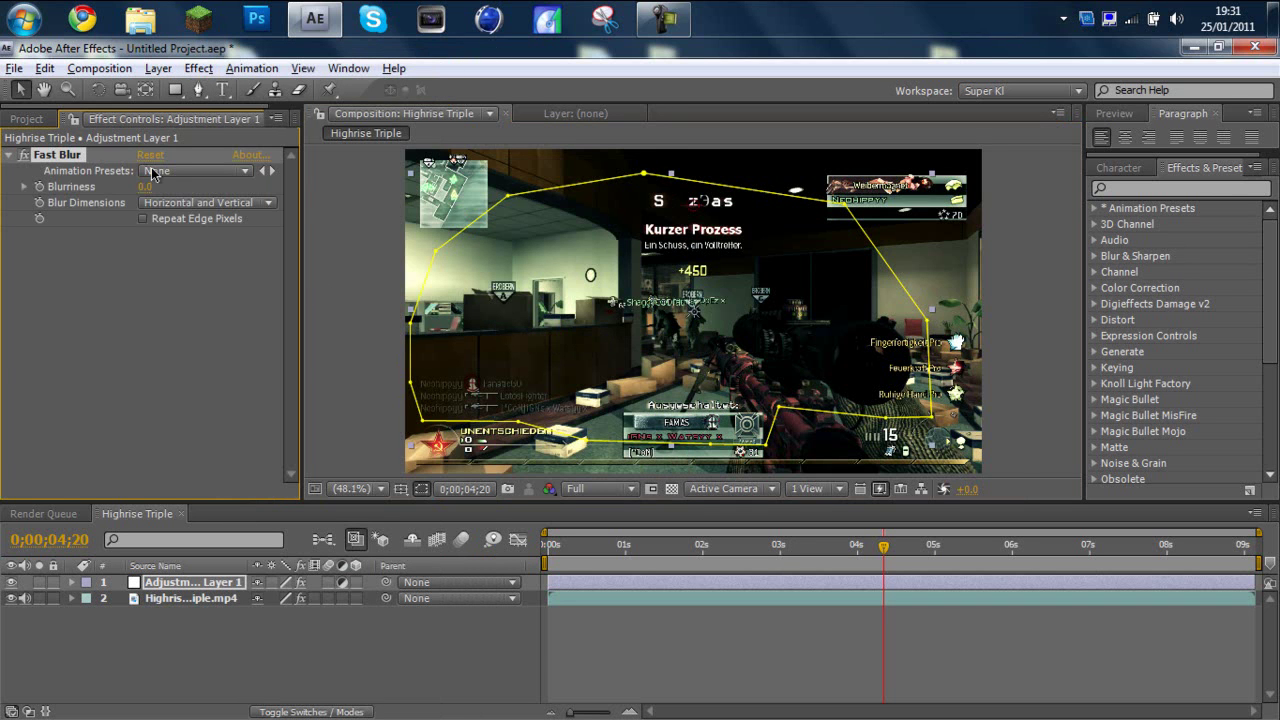
pyautogui.moveTo(146, 188); pyautogui.dragTo(208, 294)
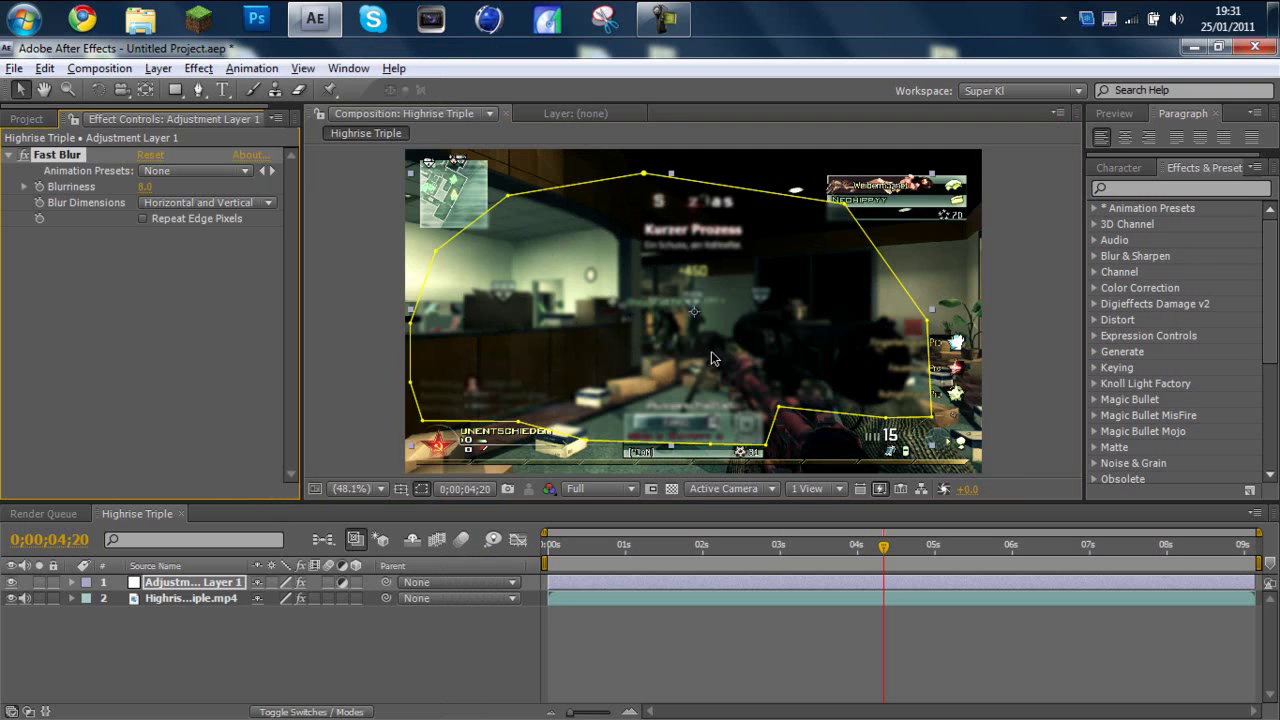
pyautogui.click(182, 327)
# Set Mask 1 to Subtract so only the frame edges blur.
pyautogui.click(73, 582)
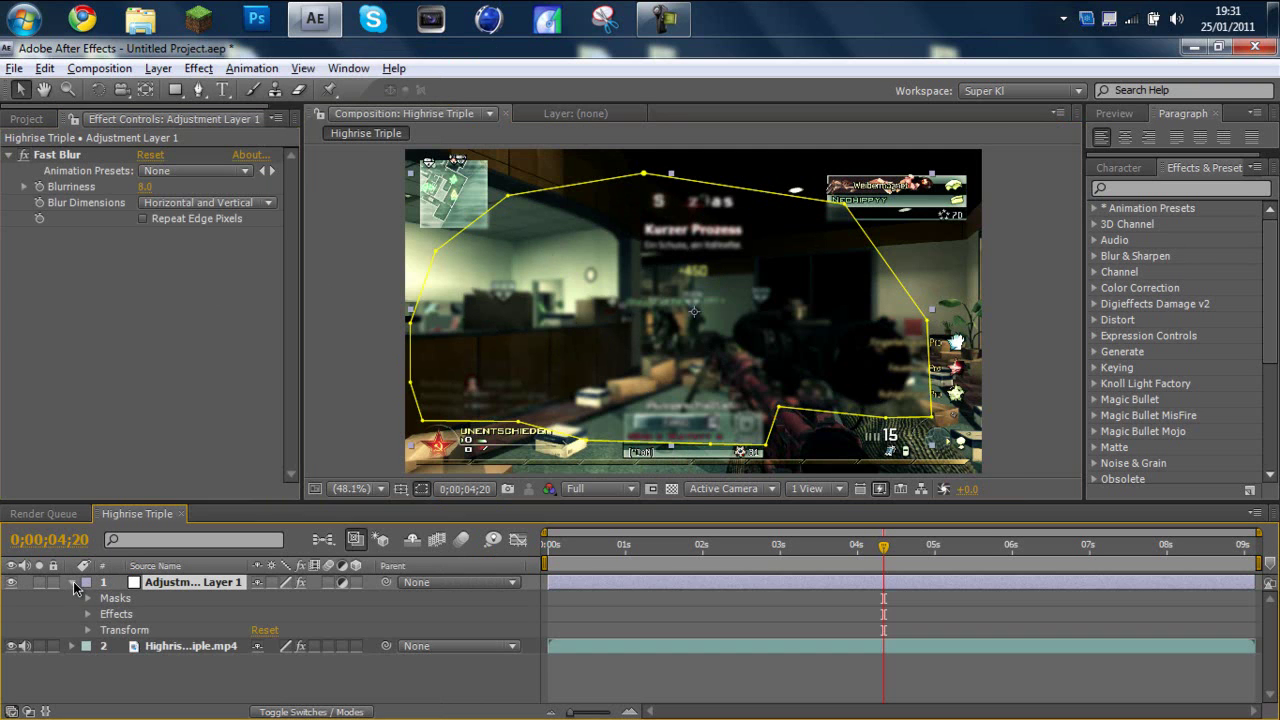
pyautogui.click(88, 598)
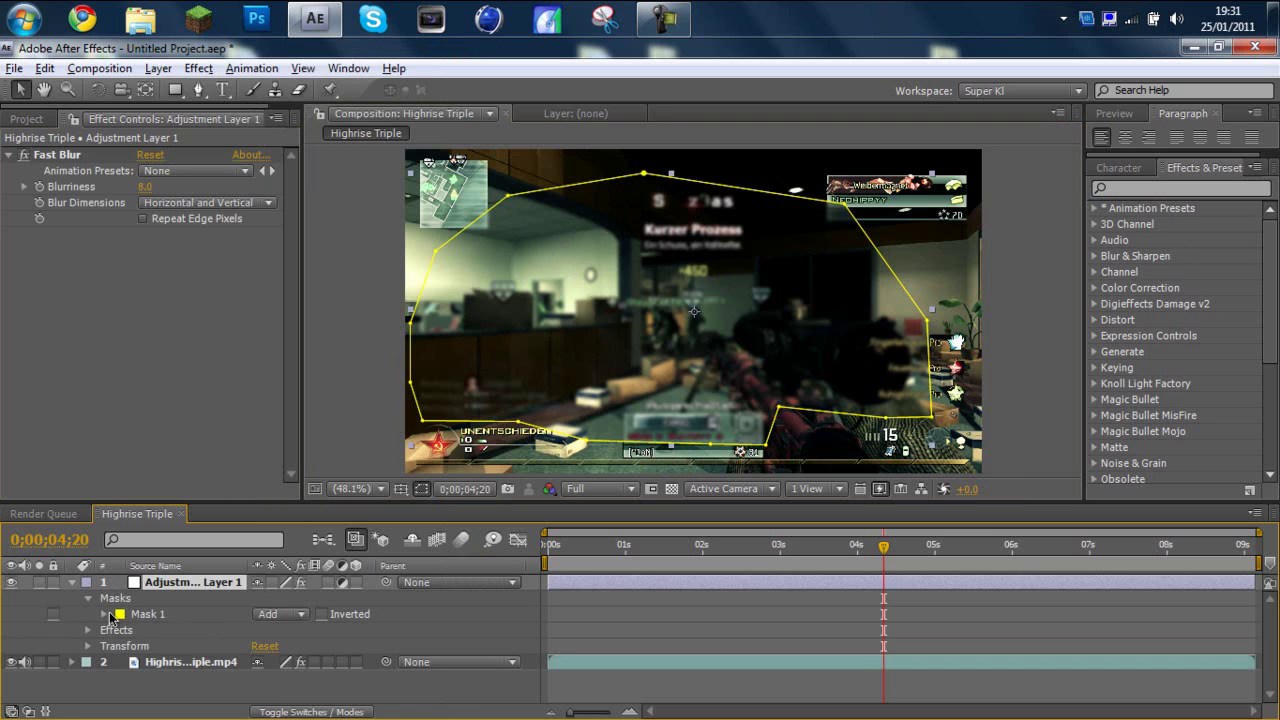
pyautogui.click(266, 614)
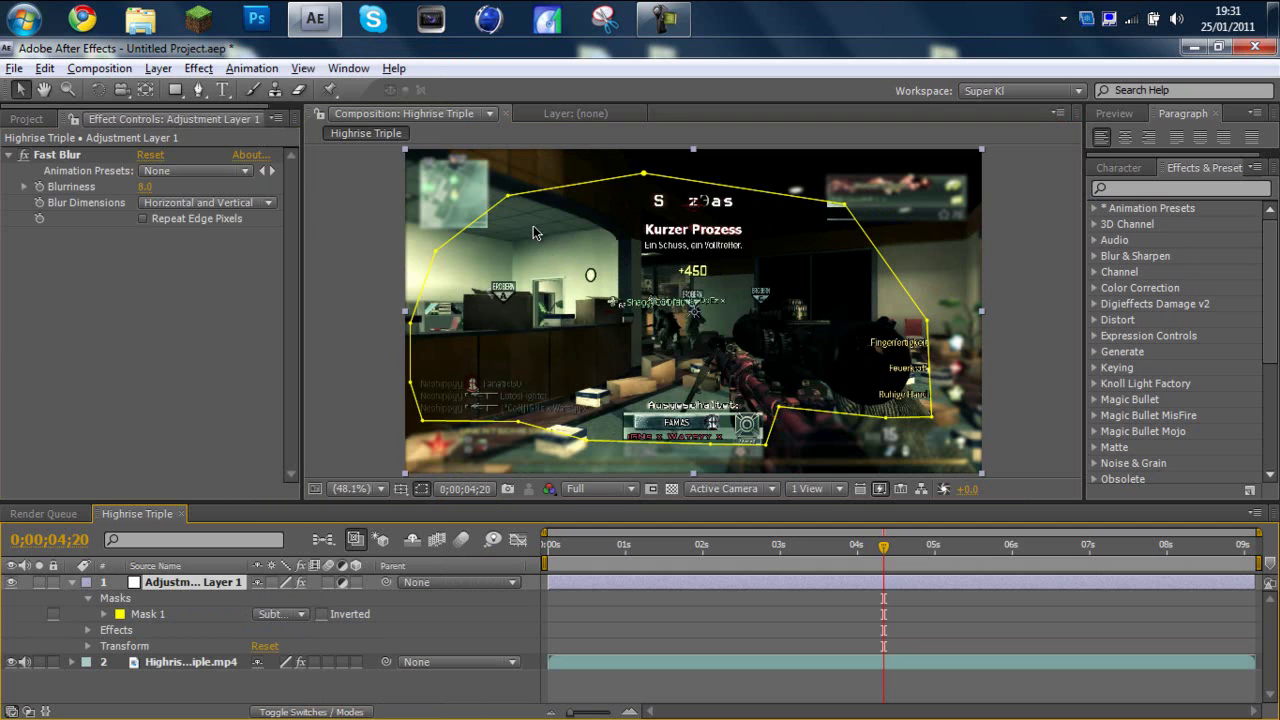
pyautogui.click(222, 668)
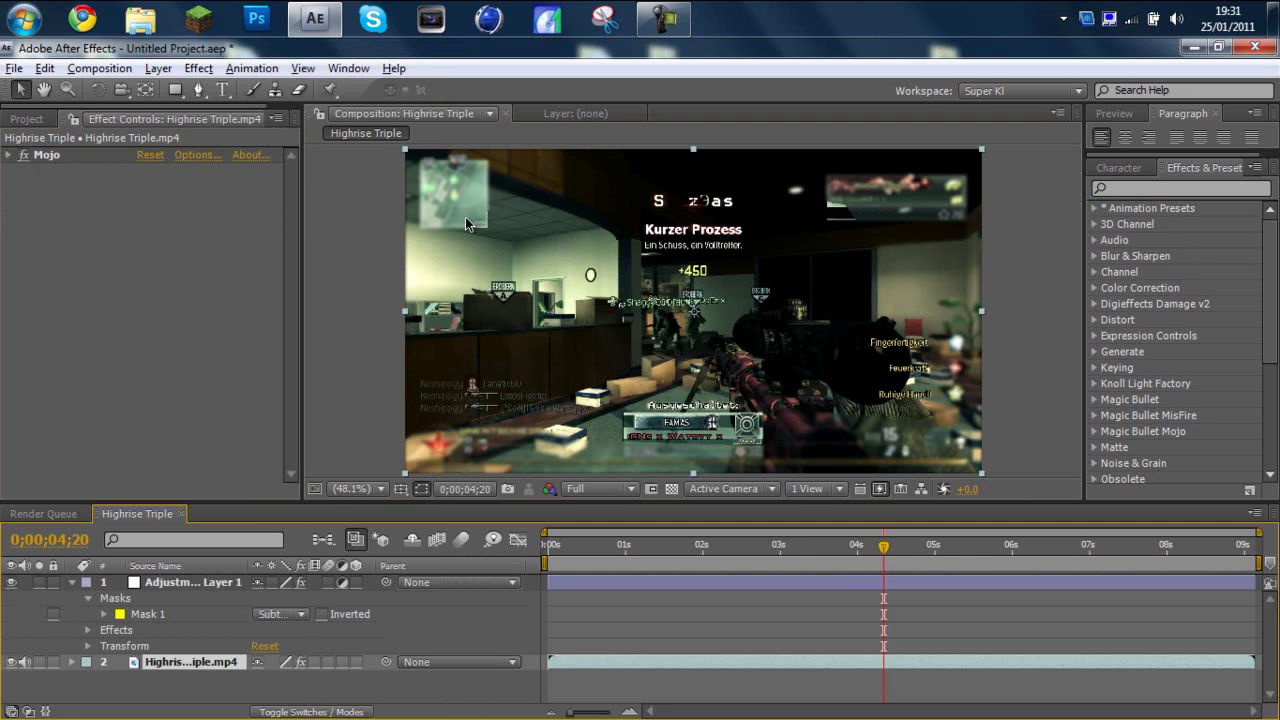
pyautogui.click(106, 614)
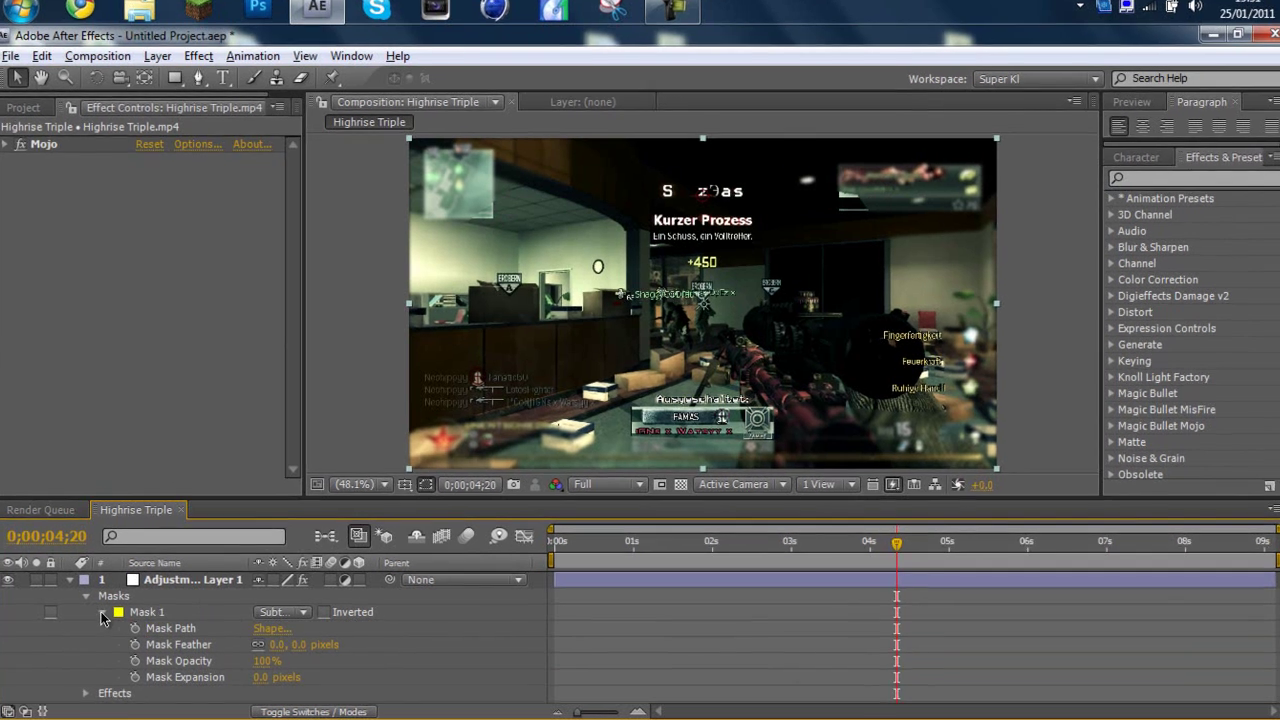
# Raise Mask 1's feather to 77 pixels and collapse the adjustment layer.
pyautogui.moveTo(285, 645); pyautogui.dragTo(299, 645)
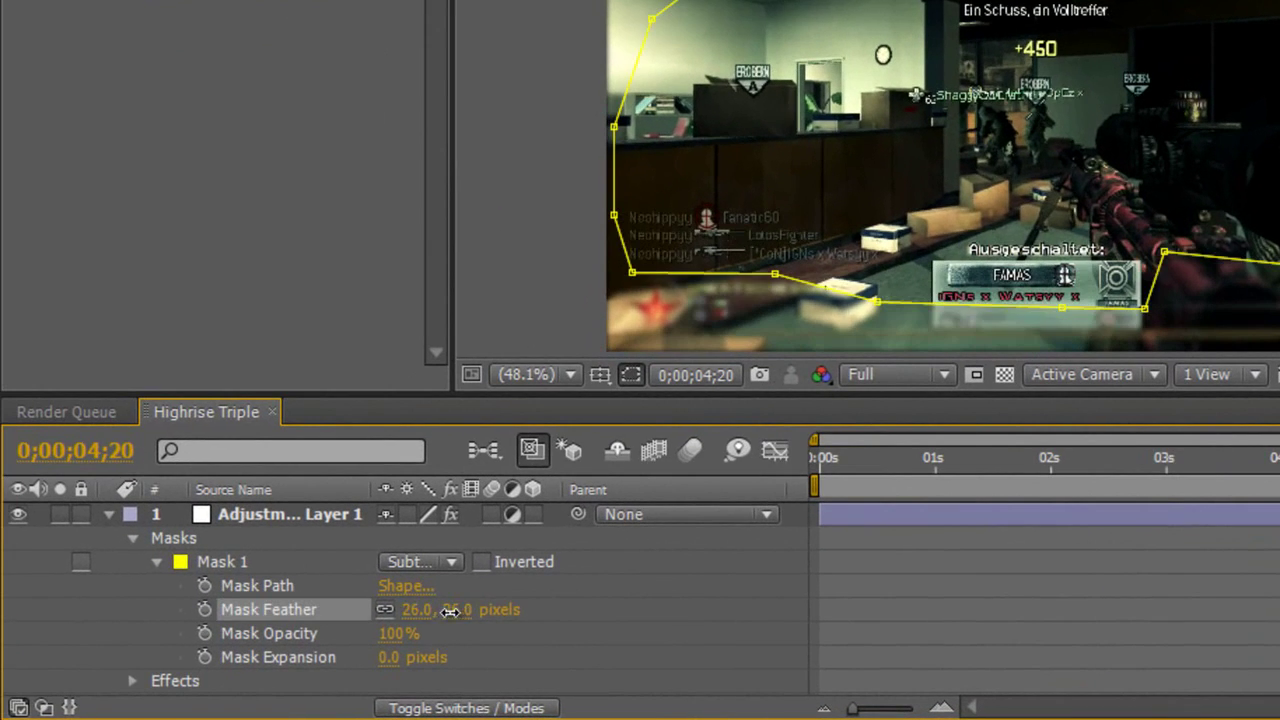
pyautogui.moveTo(450, 612); pyautogui.dragTo(515, 612)
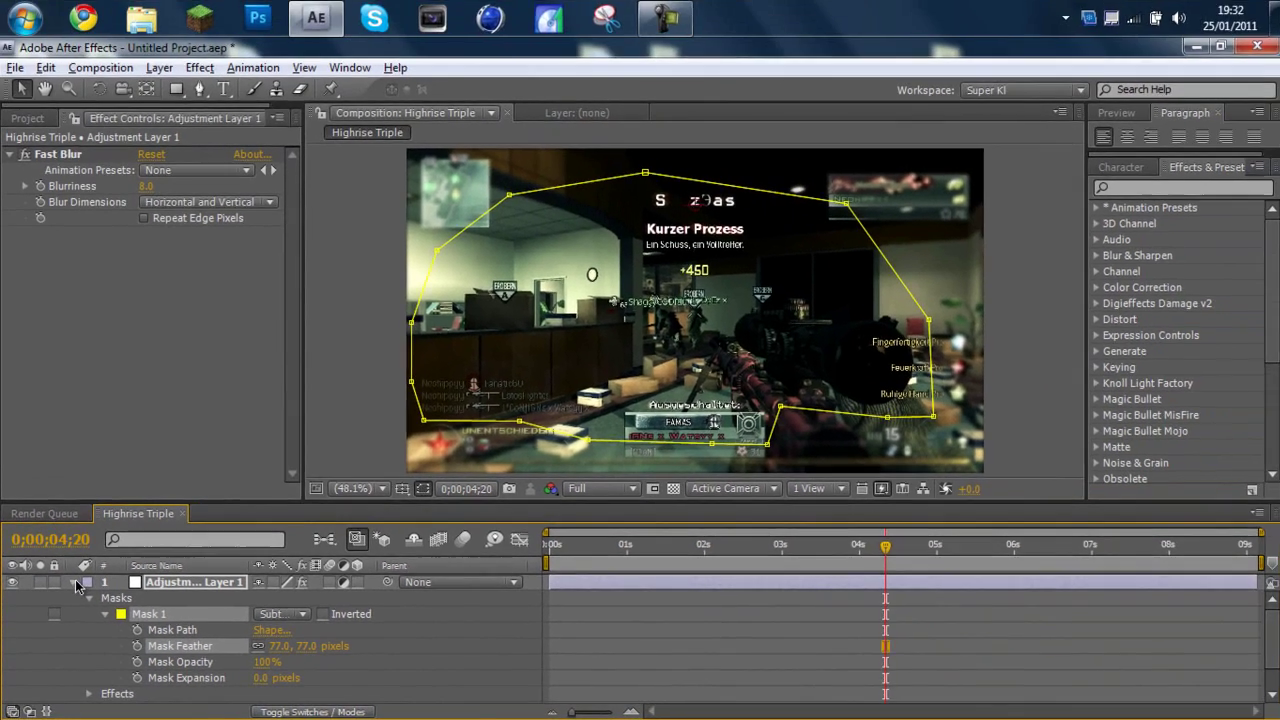
pyautogui.click(75, 584)
pyautogui.click(208, 598)
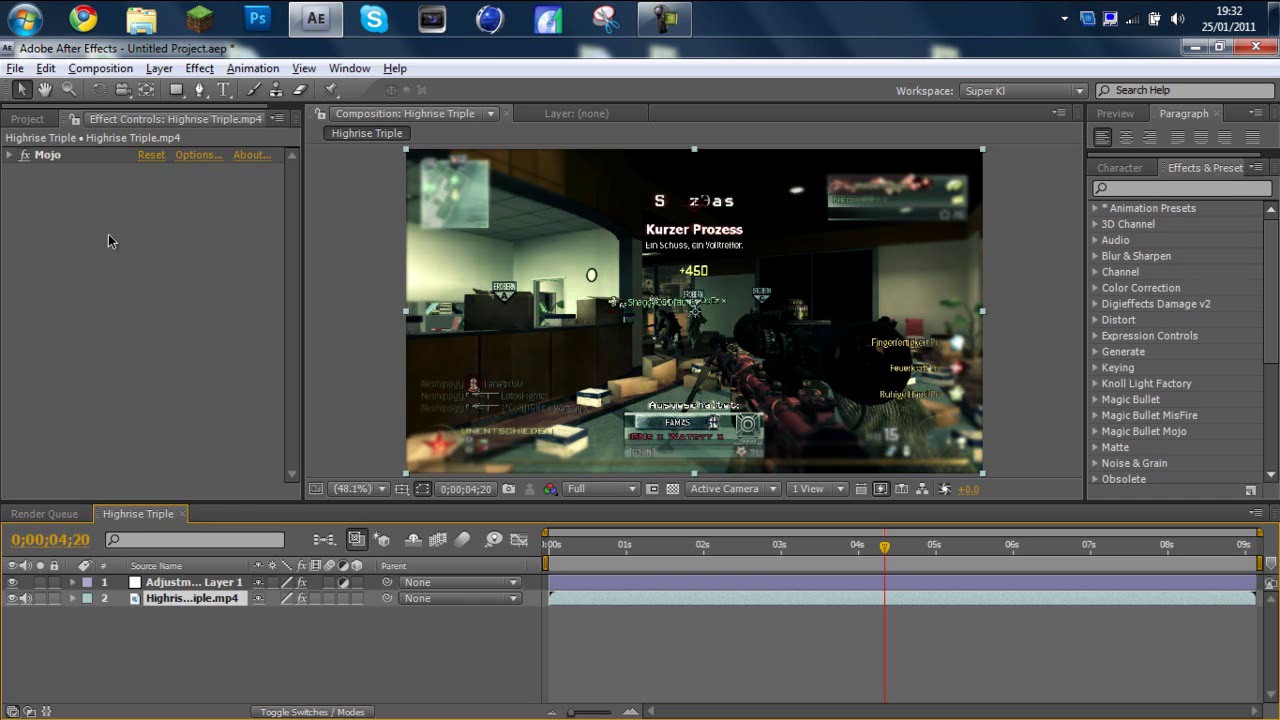
# Add Gamma/Pedestal/Gain with the Bluie preset and drag a lower-right mask point outward.
pyautogui.click(195, 583)
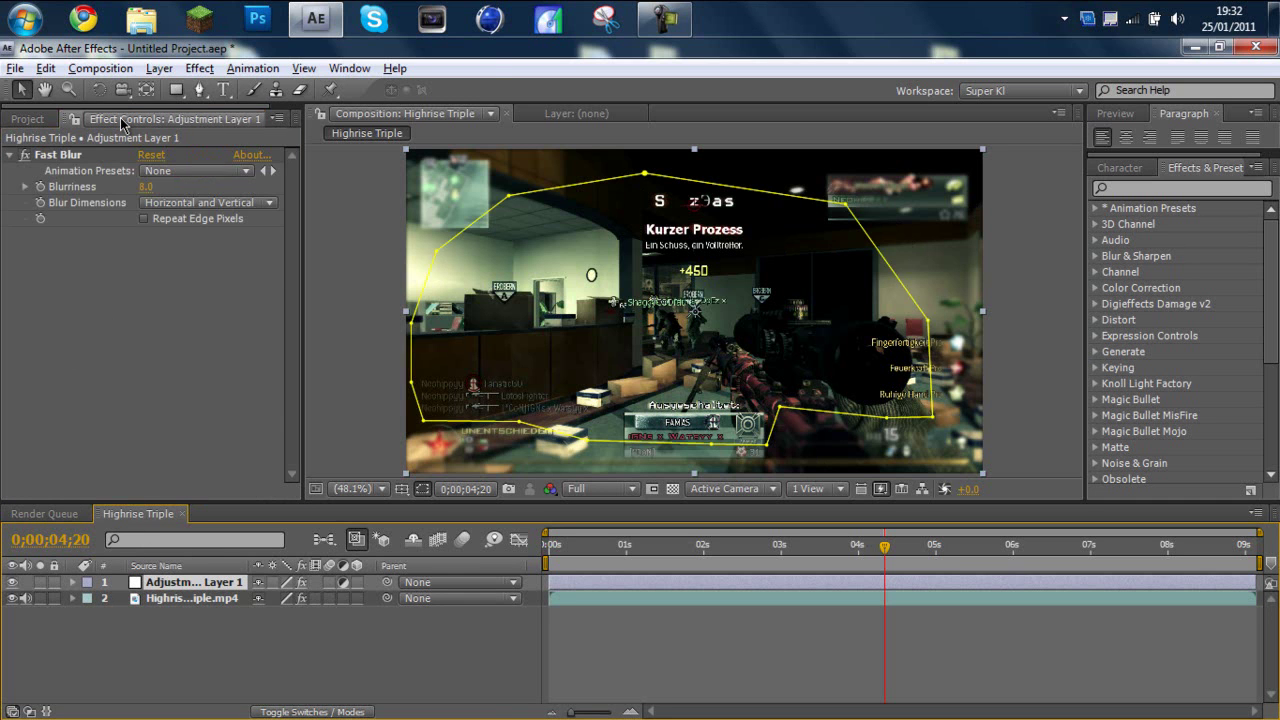
pyautogui.click(208, 68)
pyautogui.moveTo(294, 212)
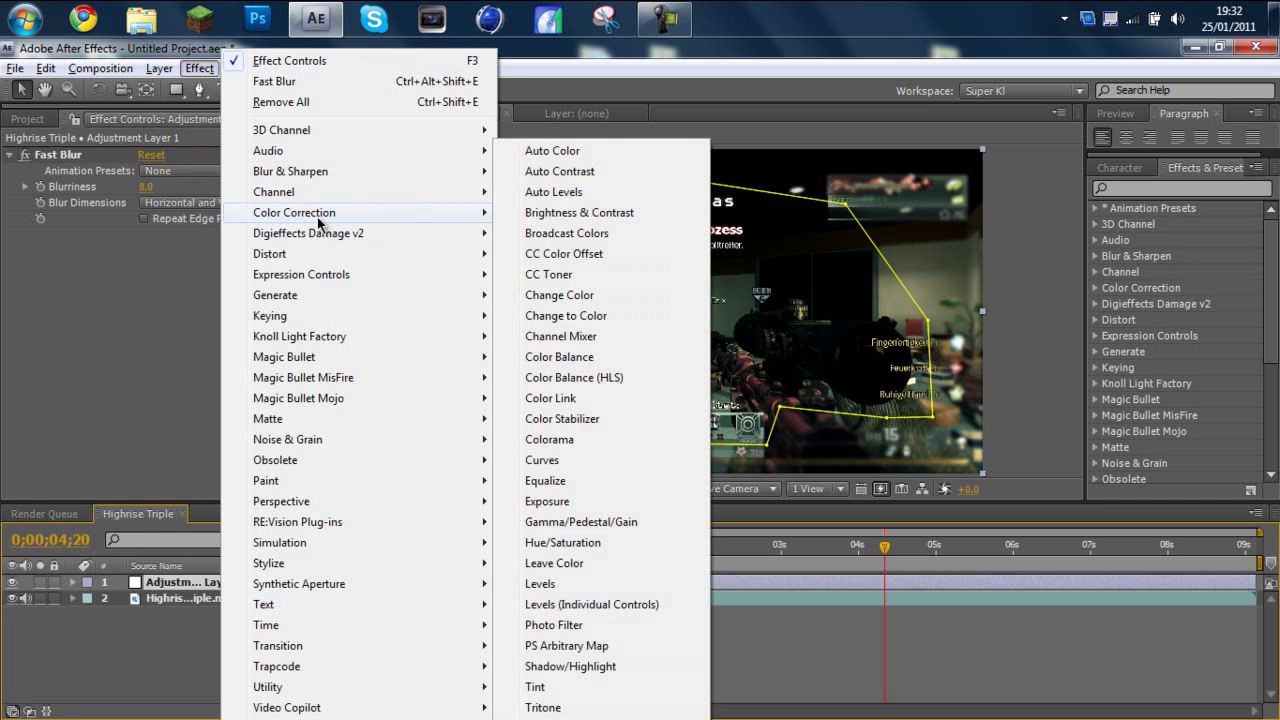
pyautogui.click(640, 522)
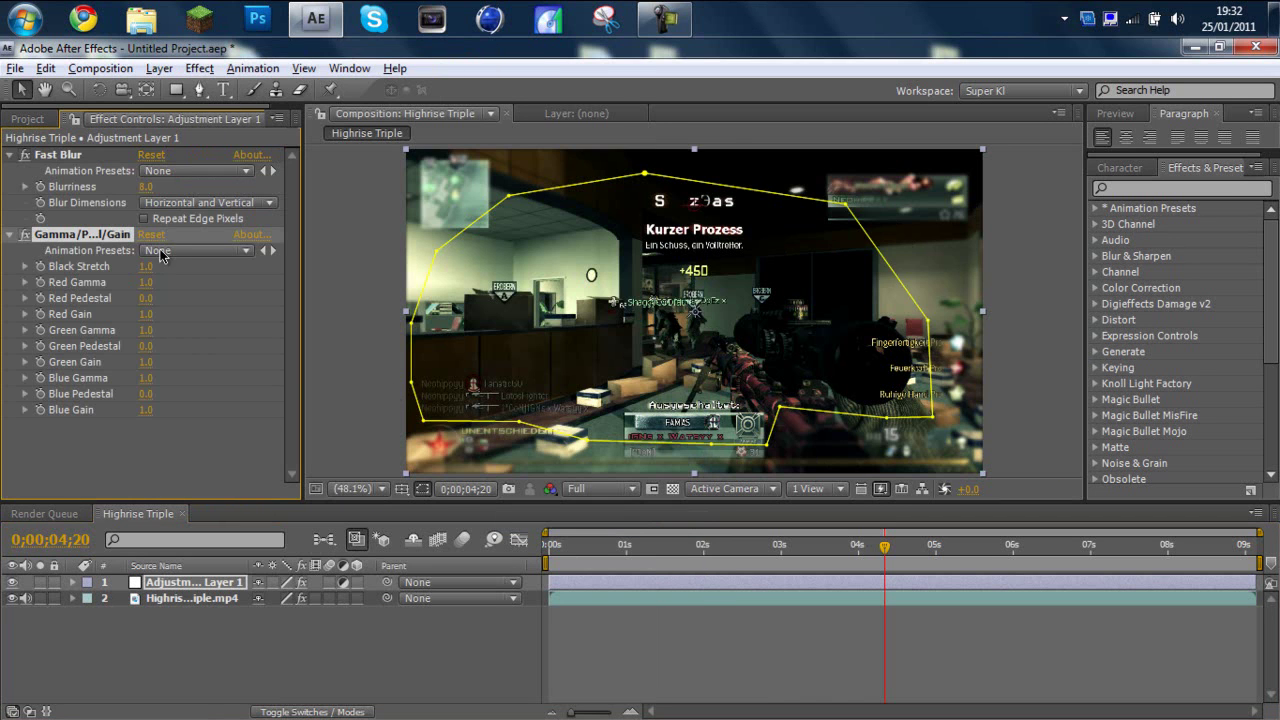
pyautogui.click(167, 252)
pyautogui.click(203, 325)
pyautogui.moveTo(780, 410)
pyautogui.mouseDown()
pyautogui.moveTo(867, 442)
pyautogui.moveTo(846, 449)
pyautogui.mouseUp()
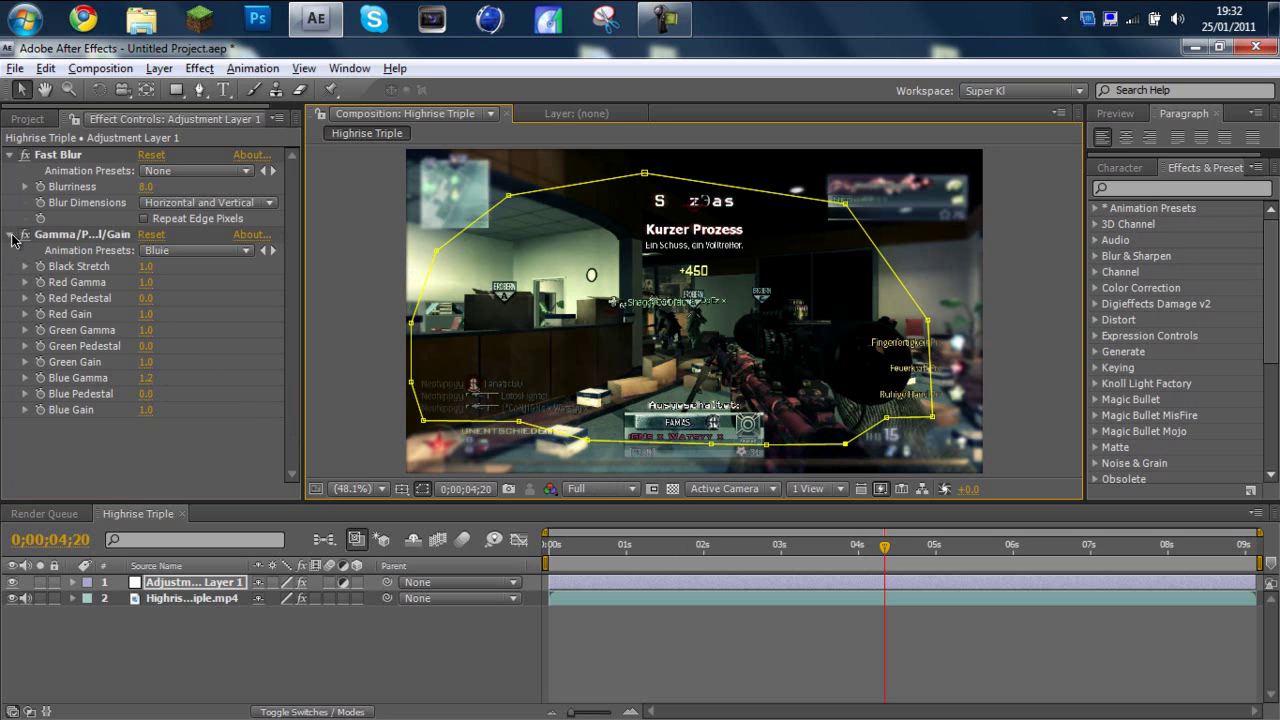
pyautogui.click(11, 235)
# Toggle Mojo off and on repeatedly to compare the clip with and without the grade.
pyautogui.click(10, 155)
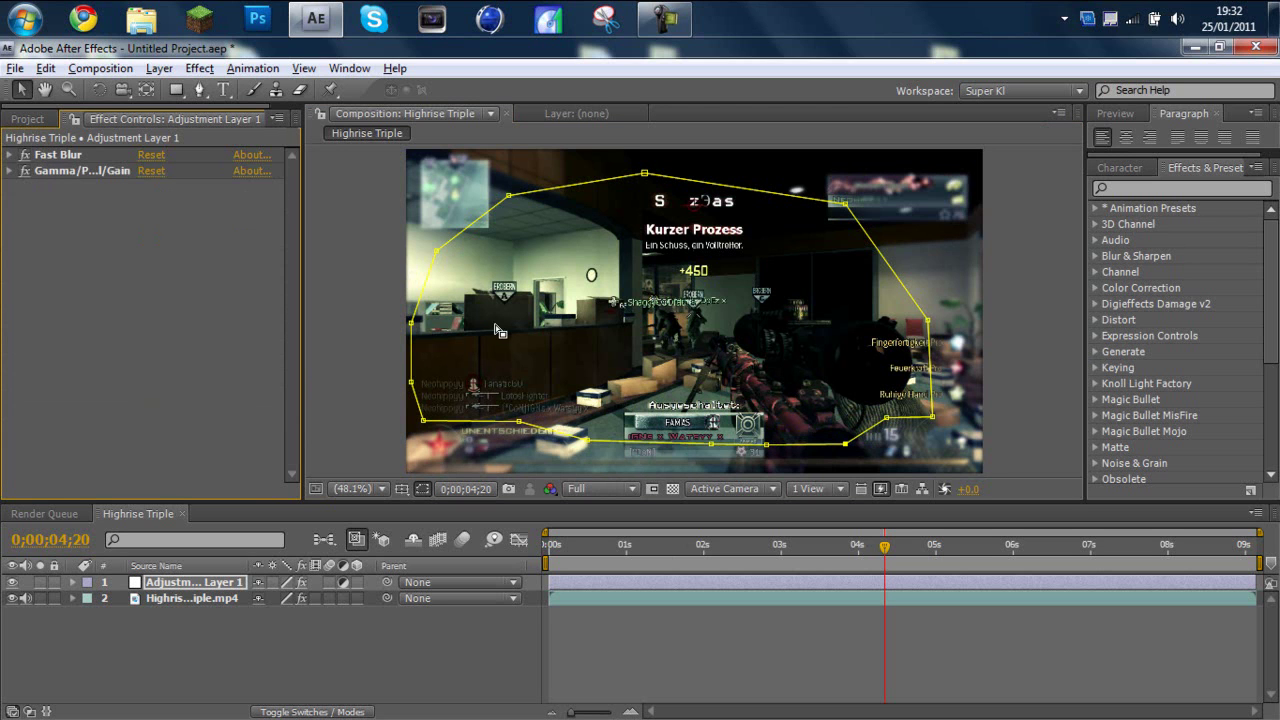
pyautogui.click(184, 598)
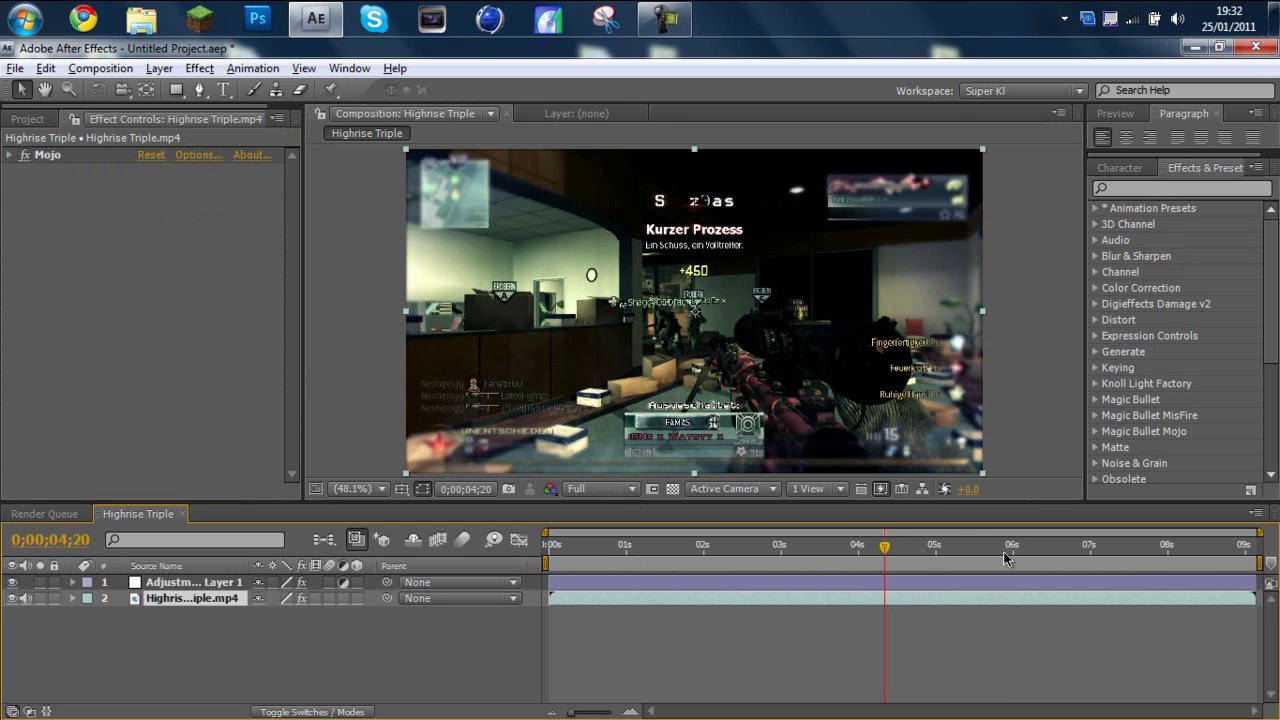
pyautogui.moveTo(1005, 558); pyautogui.dragTo(1200, 548)
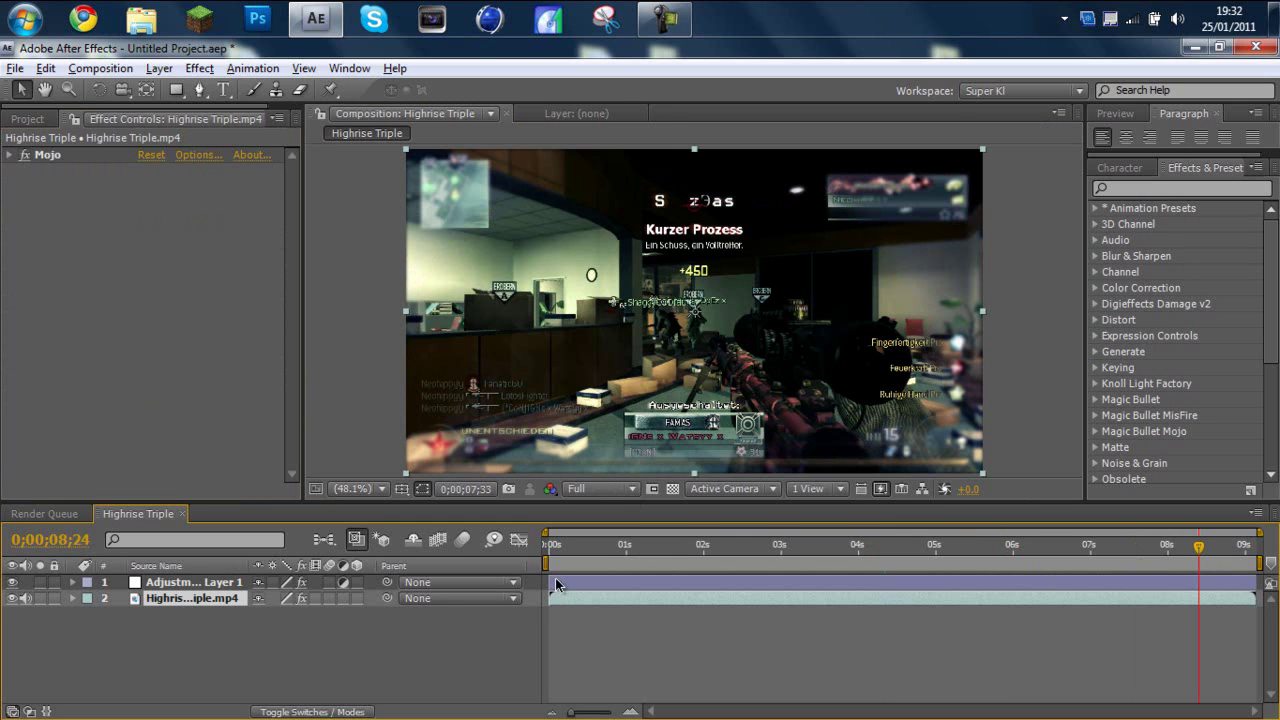
pyautogui.click(25, 156)
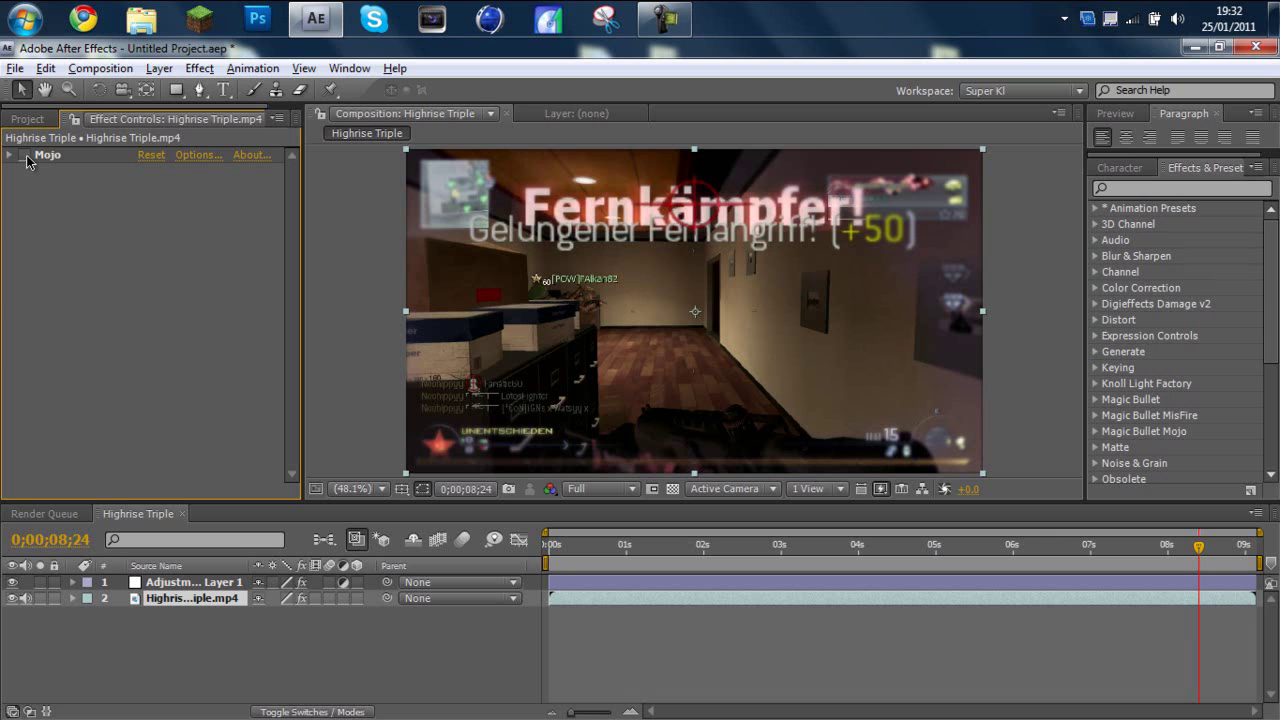
pyautogui.click(25, 156)
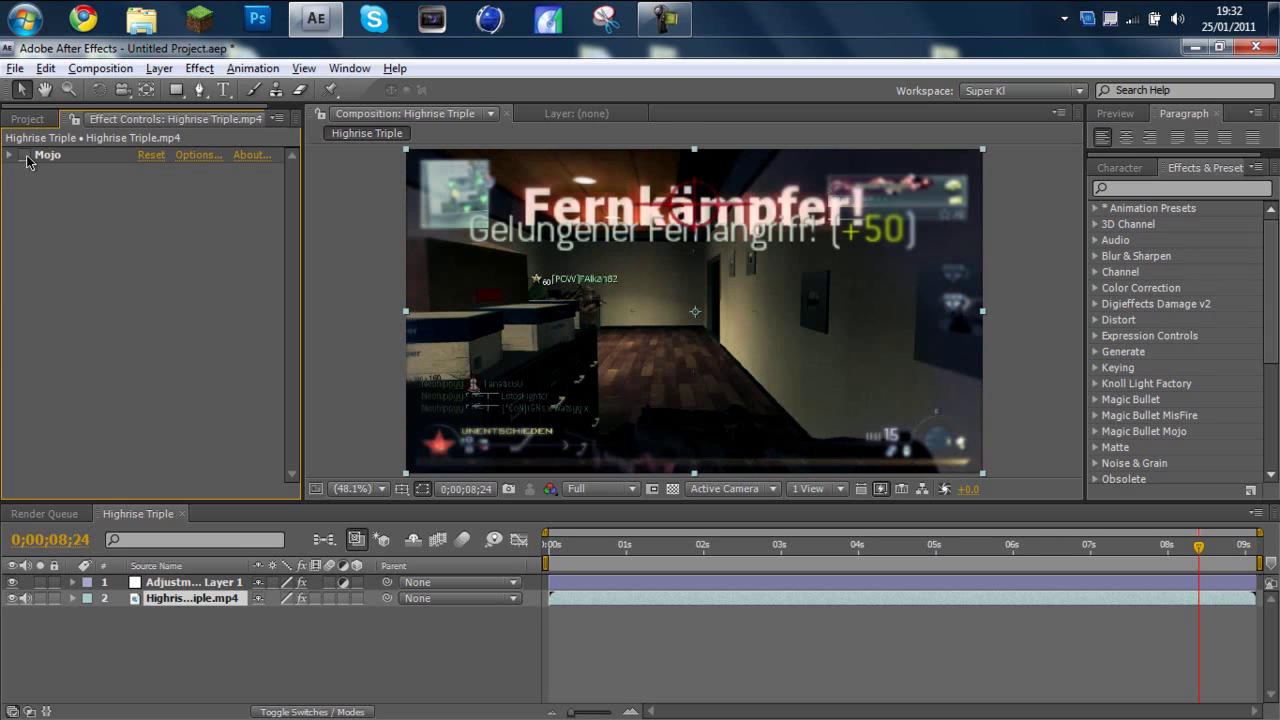
pyautogui.click(25, 156)
pyautogui.click(25, 156)
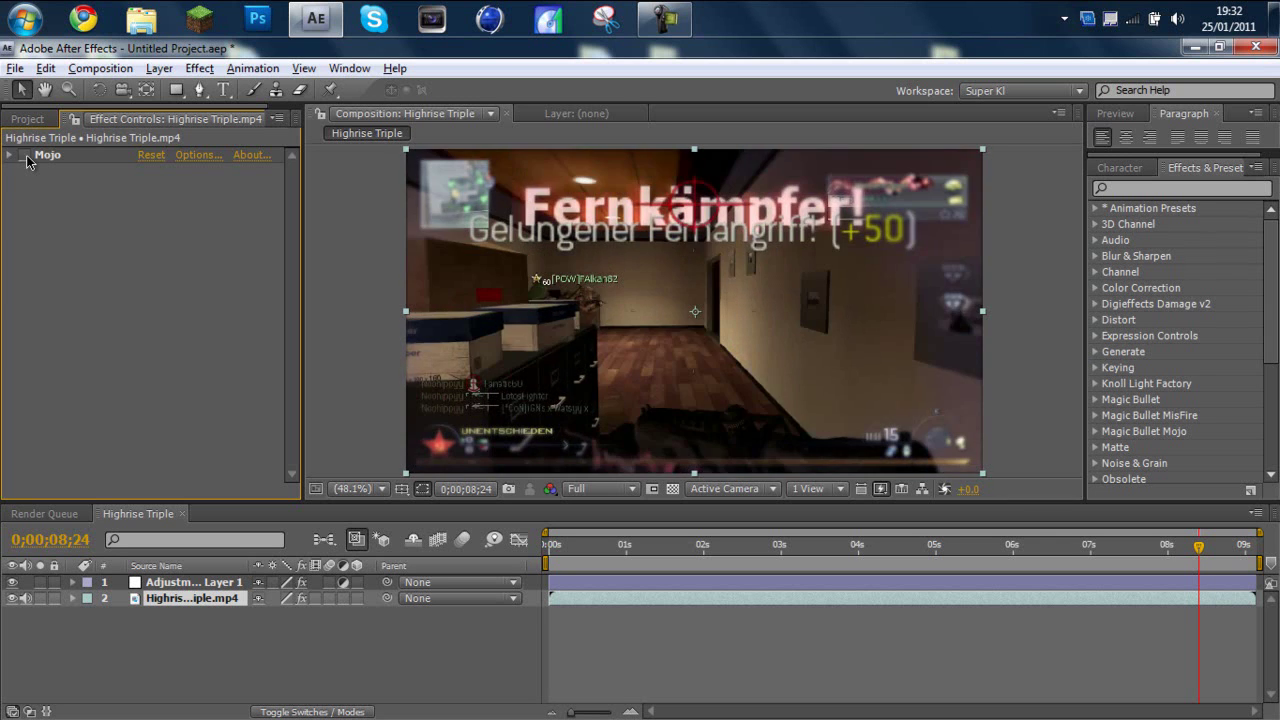
pyautogui.click(25, 156)
# Preview frames at 01;28, 03;40 and 06;18, then return to frame zero.
pyautogui.click(662, 545)
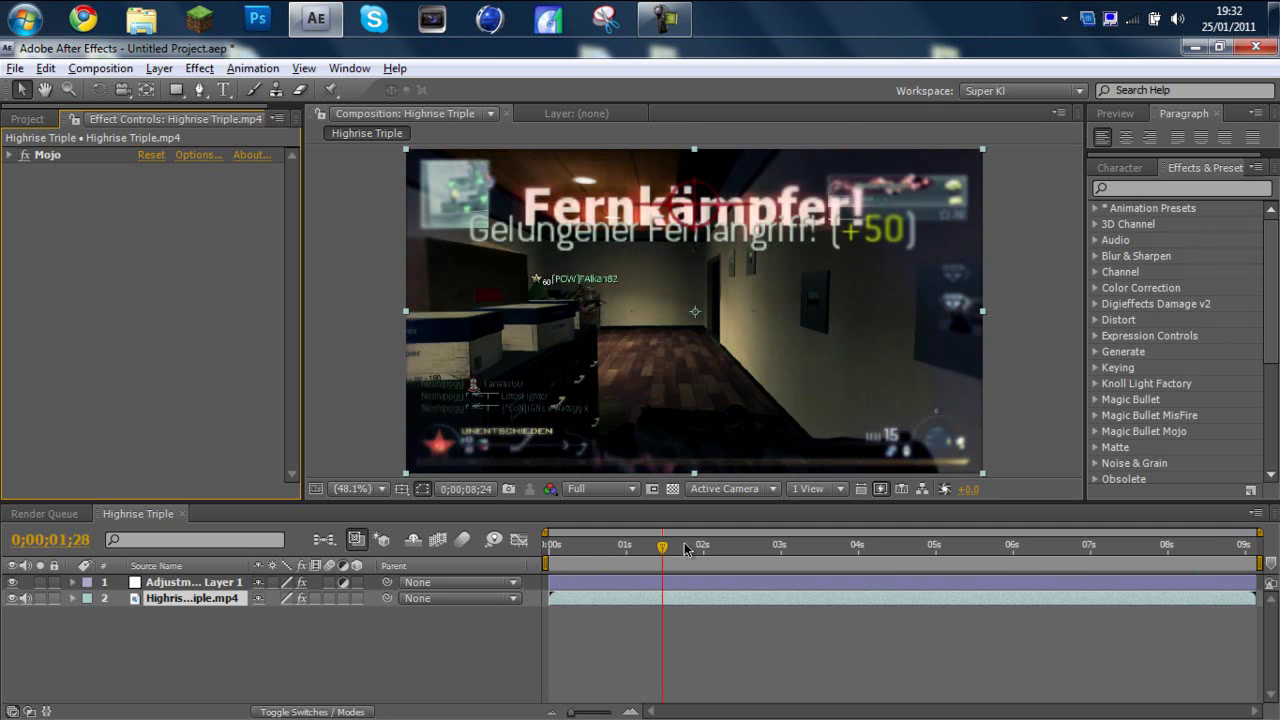
pyautogui.click(833, 546)
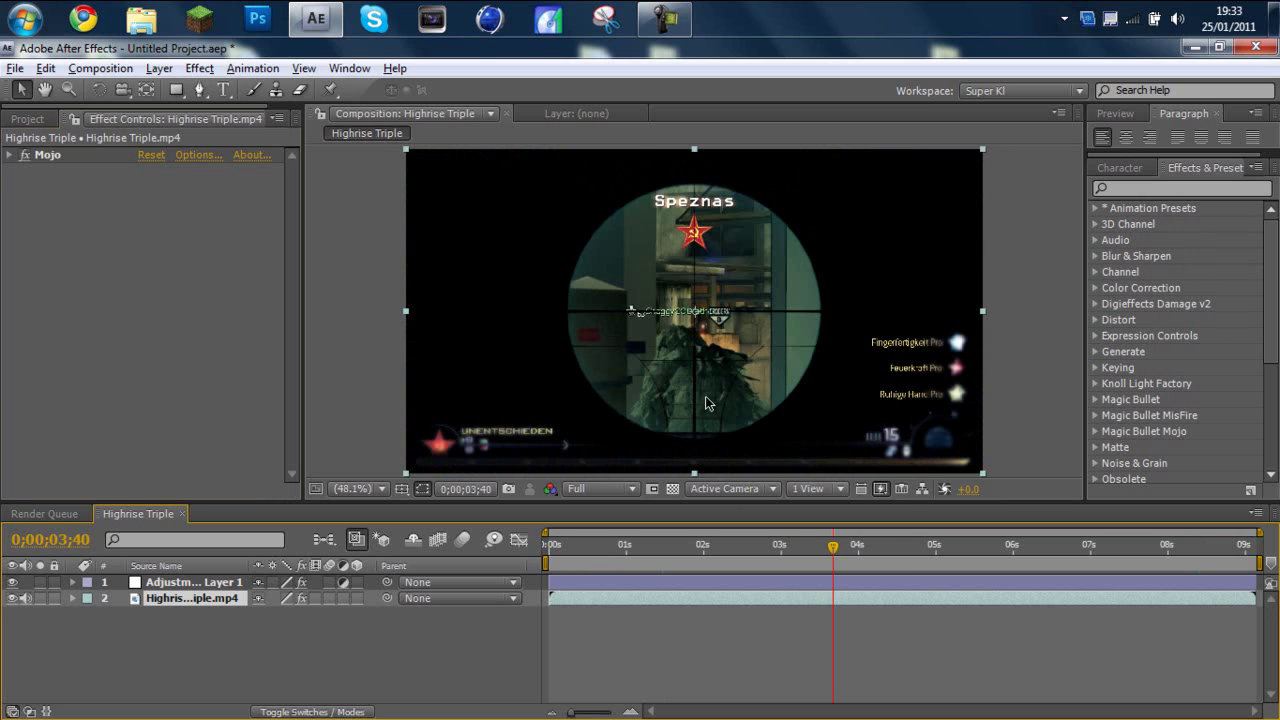
pyautogui.click(1036, 548)
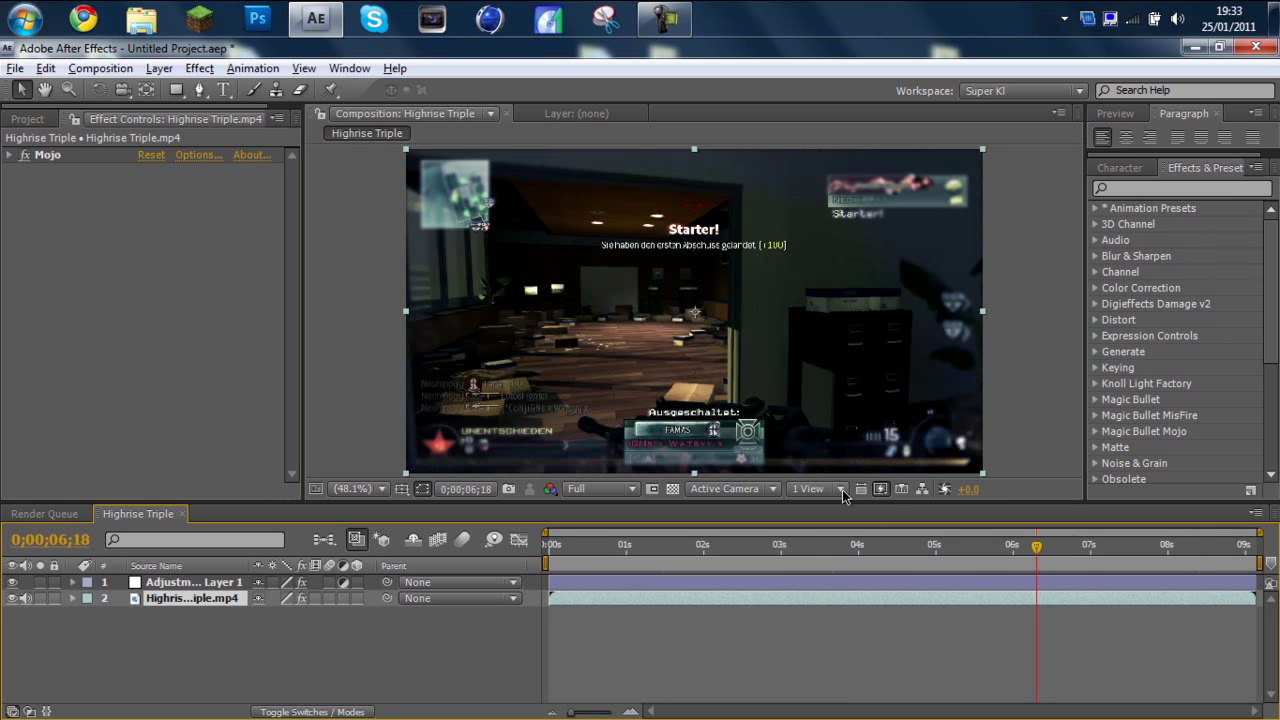
pyautogui.click(559, 550)
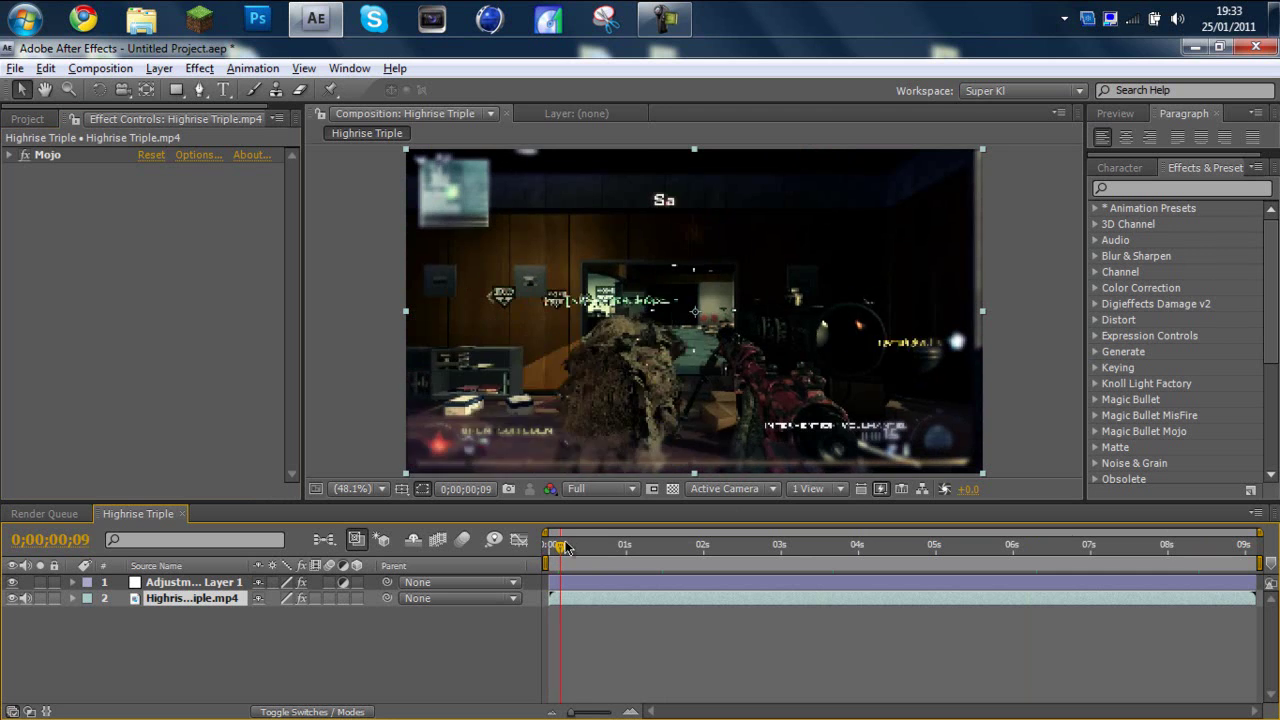
pyautogui.moveTo(566, 546); pyautogui.dragTo(514, 548)
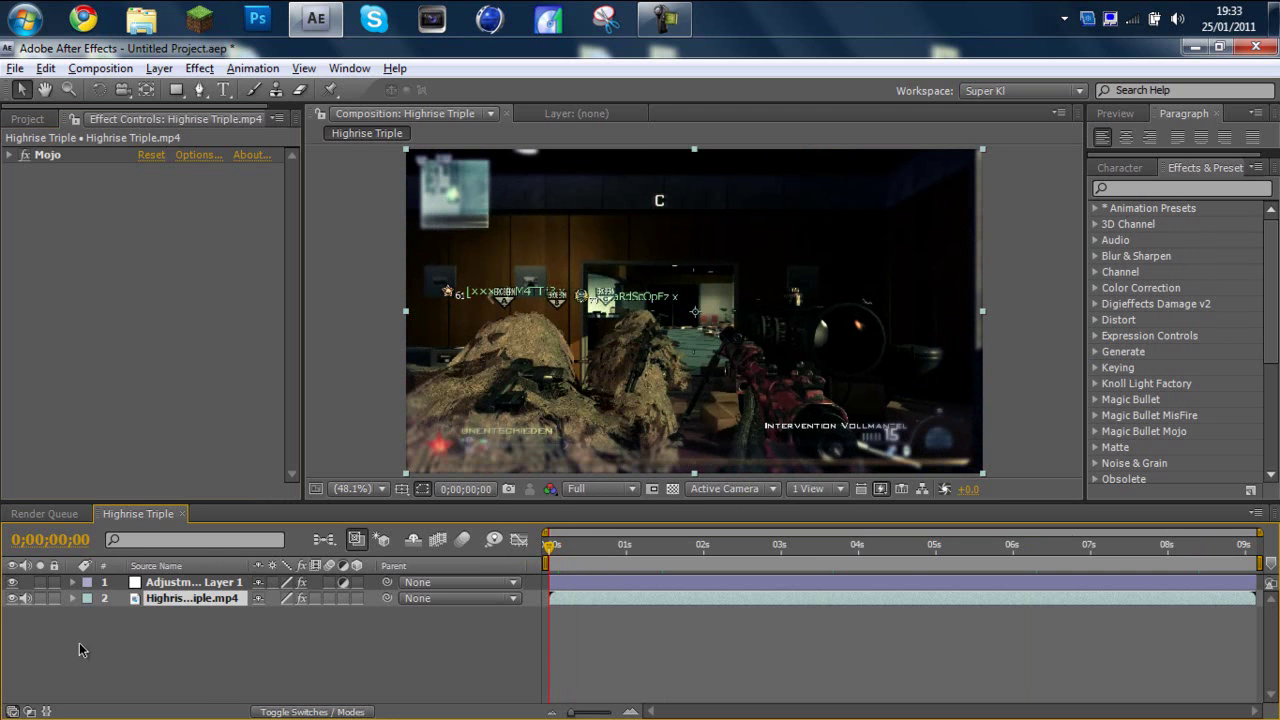
# Add the composition to the render queue, outputting Highrise Triple.avi on the Desktop.
pyautogui.click(205, 688)
pyautogui.hotkey('ctrl', 'm')
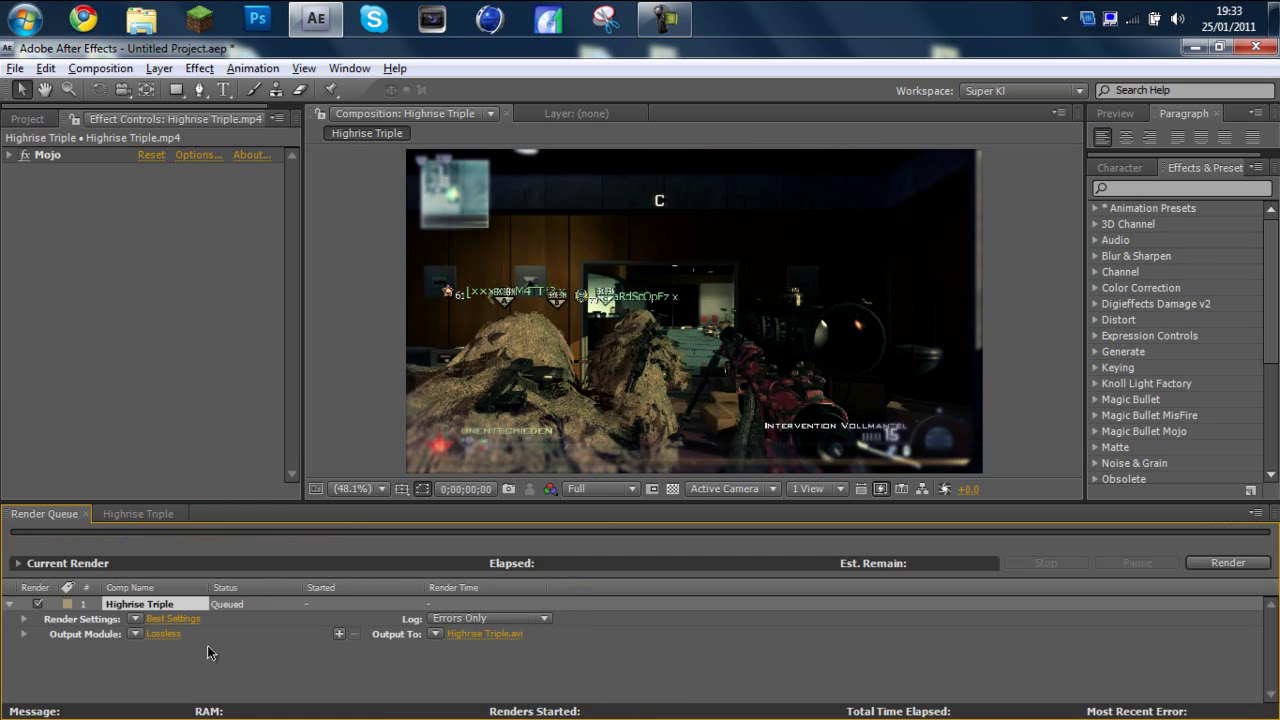
pyautogui.click(470, 634)
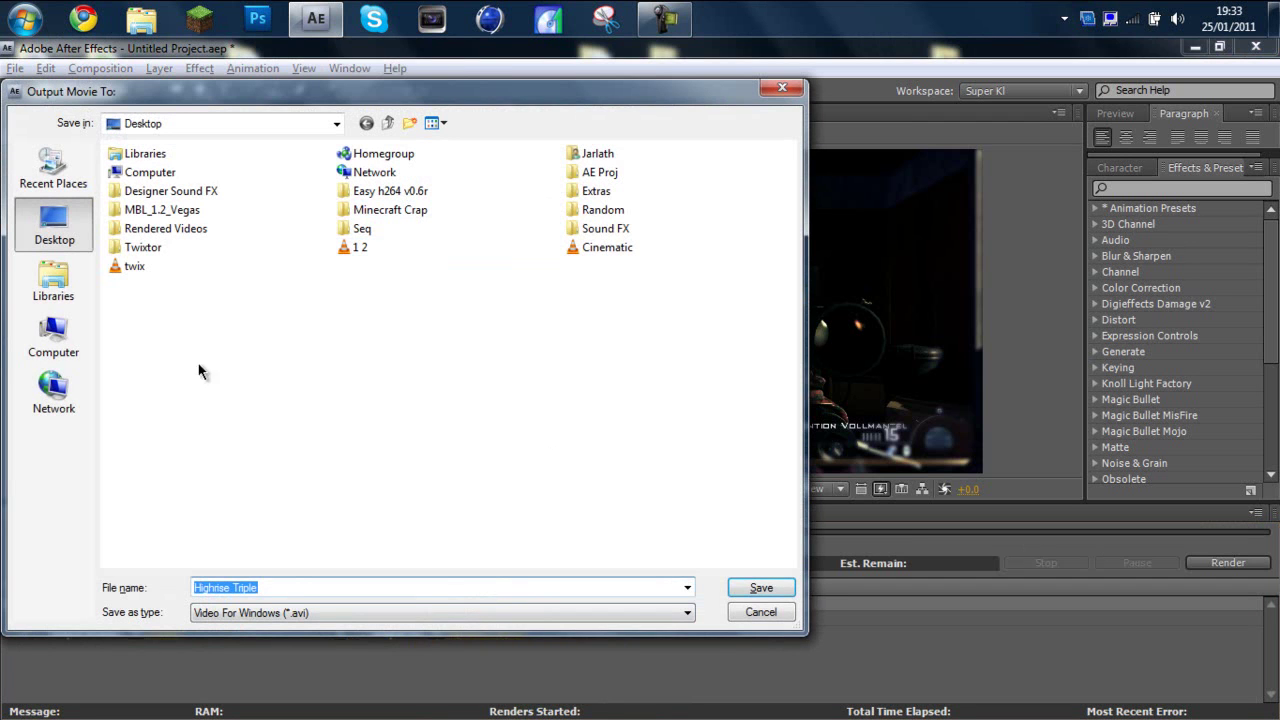
pyautogui.click(760, 588)
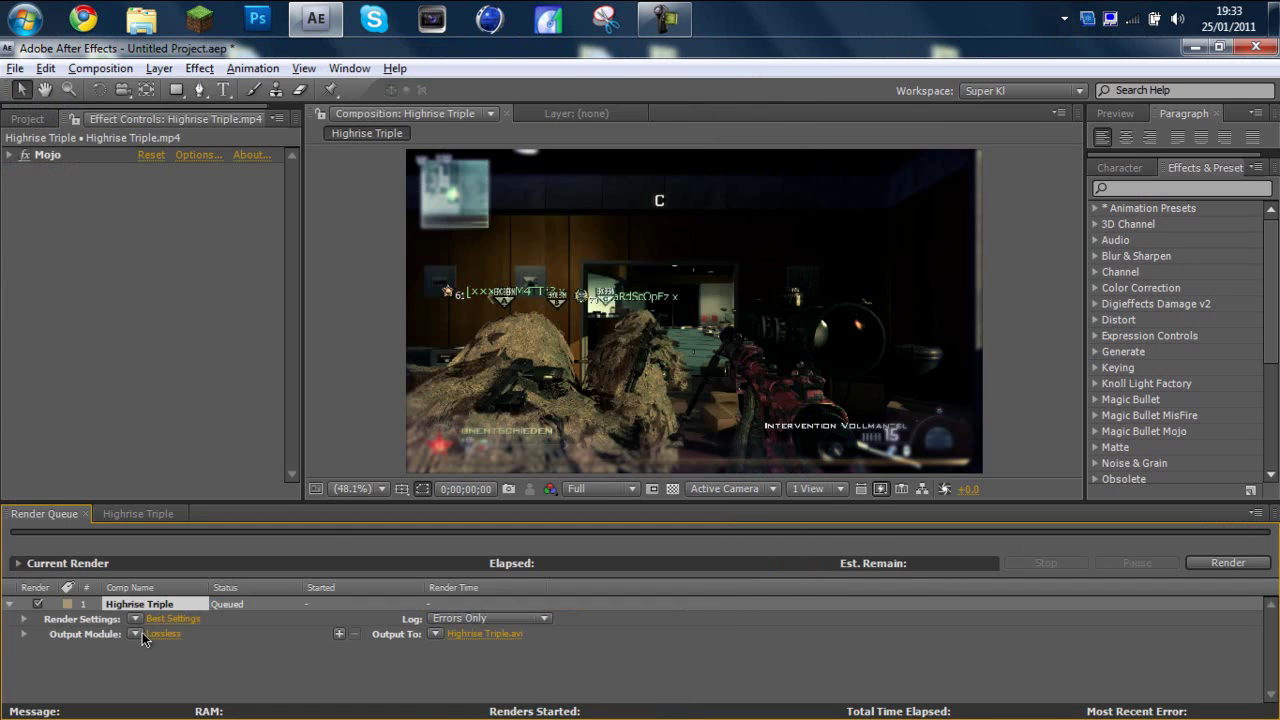
# Set the output module to Video For Windows with XviD MPEG-4 Codec and audio output.
pyautogui.click(150, 635)
pyautogui.click(578, 154)
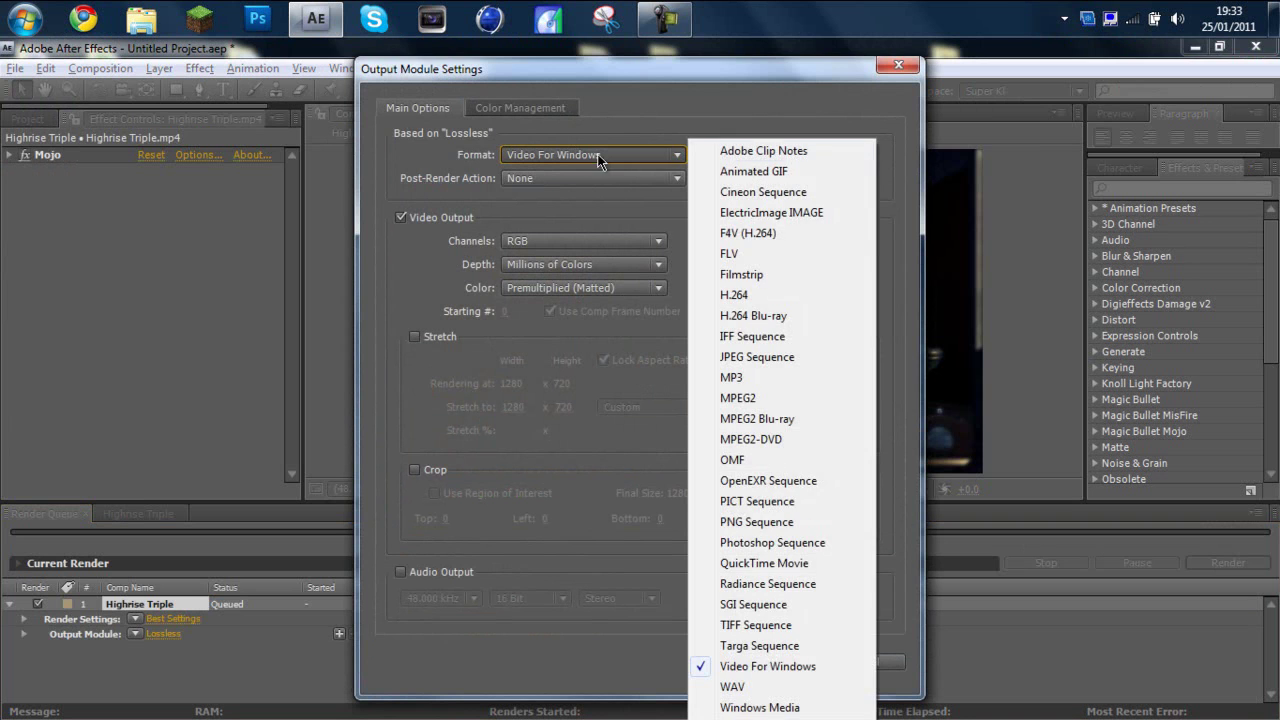
pyautogui.click(763, 665)
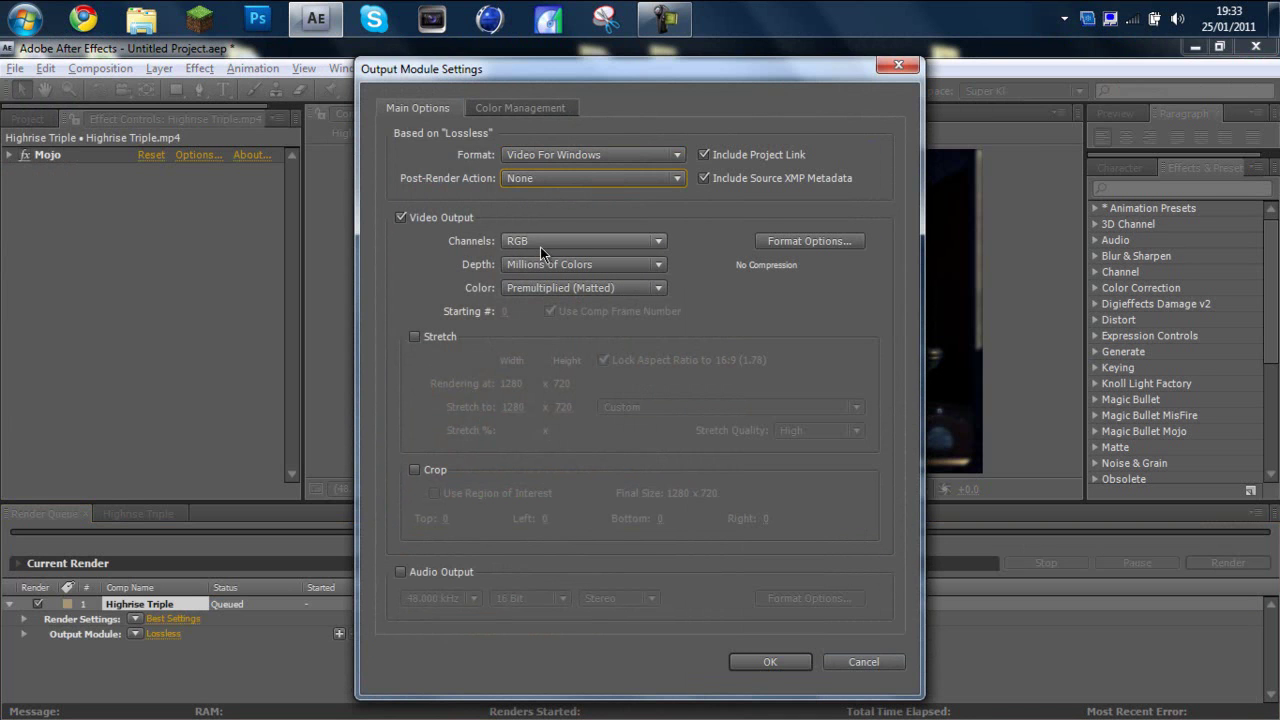
pyautogui.click(791, 245)
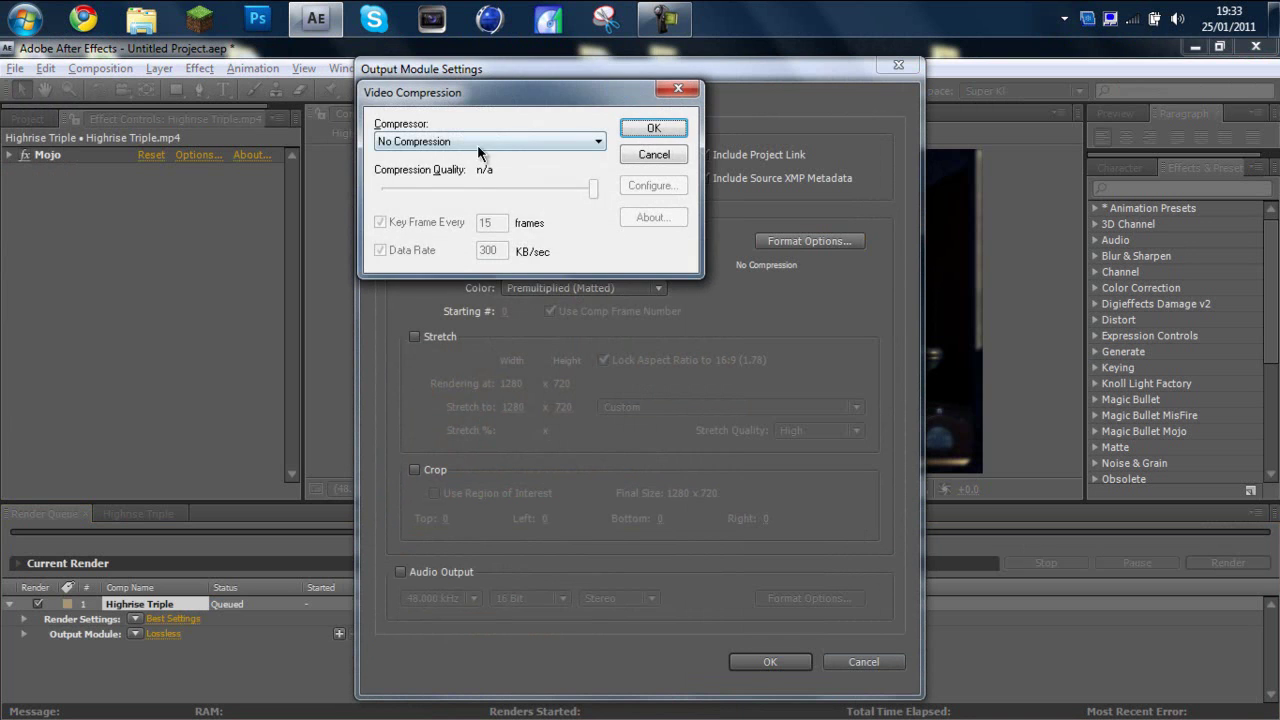
pyautogui.click(477, 142)
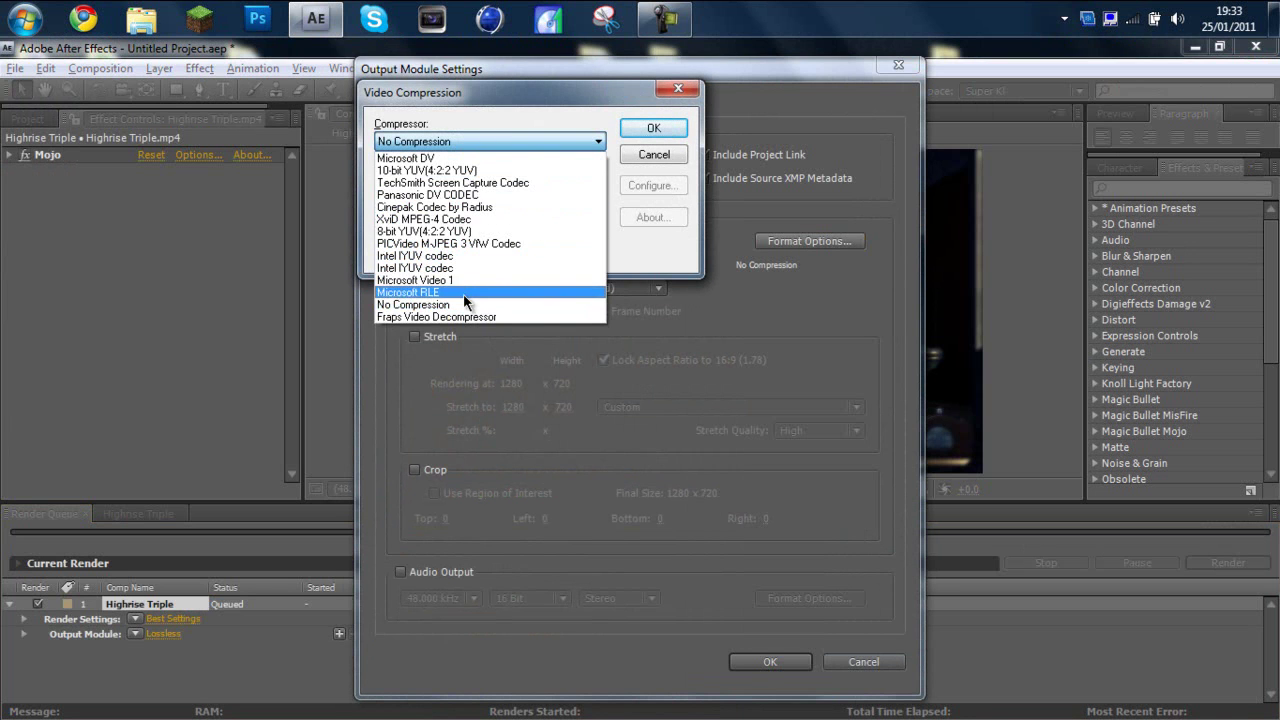
pyautogui.click(520, 219)
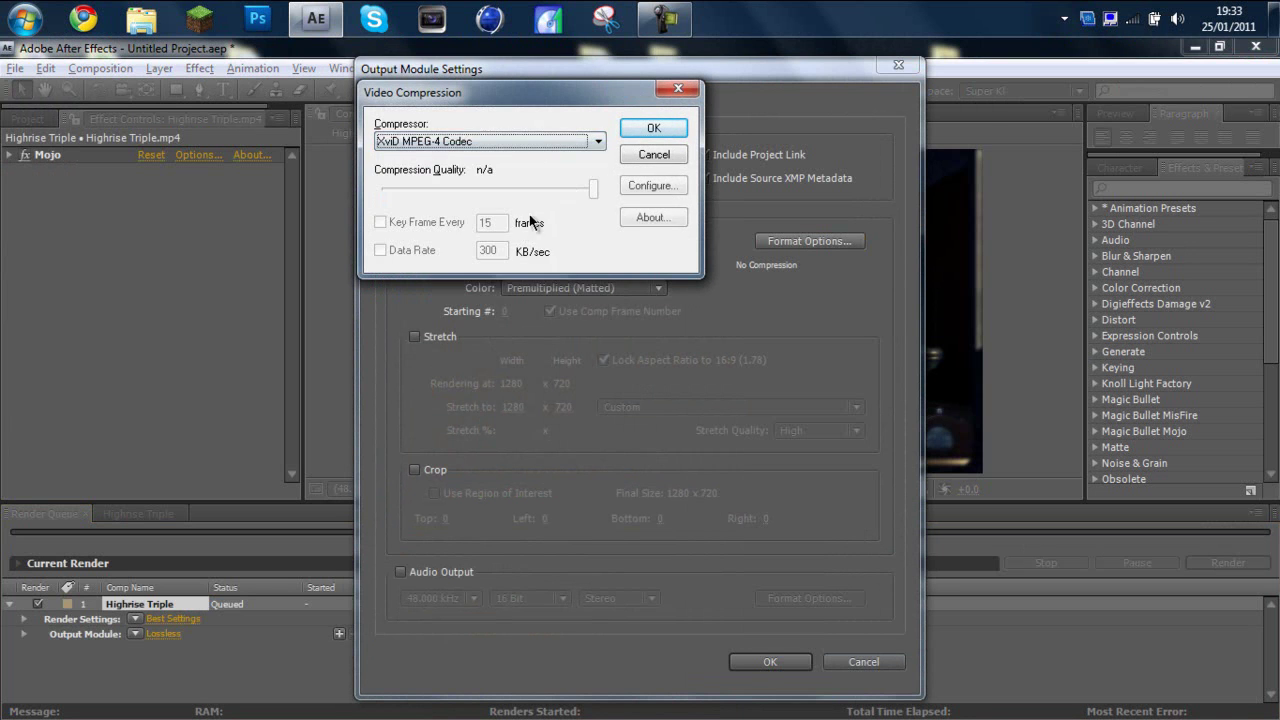
pyautogui.click(655, 129)
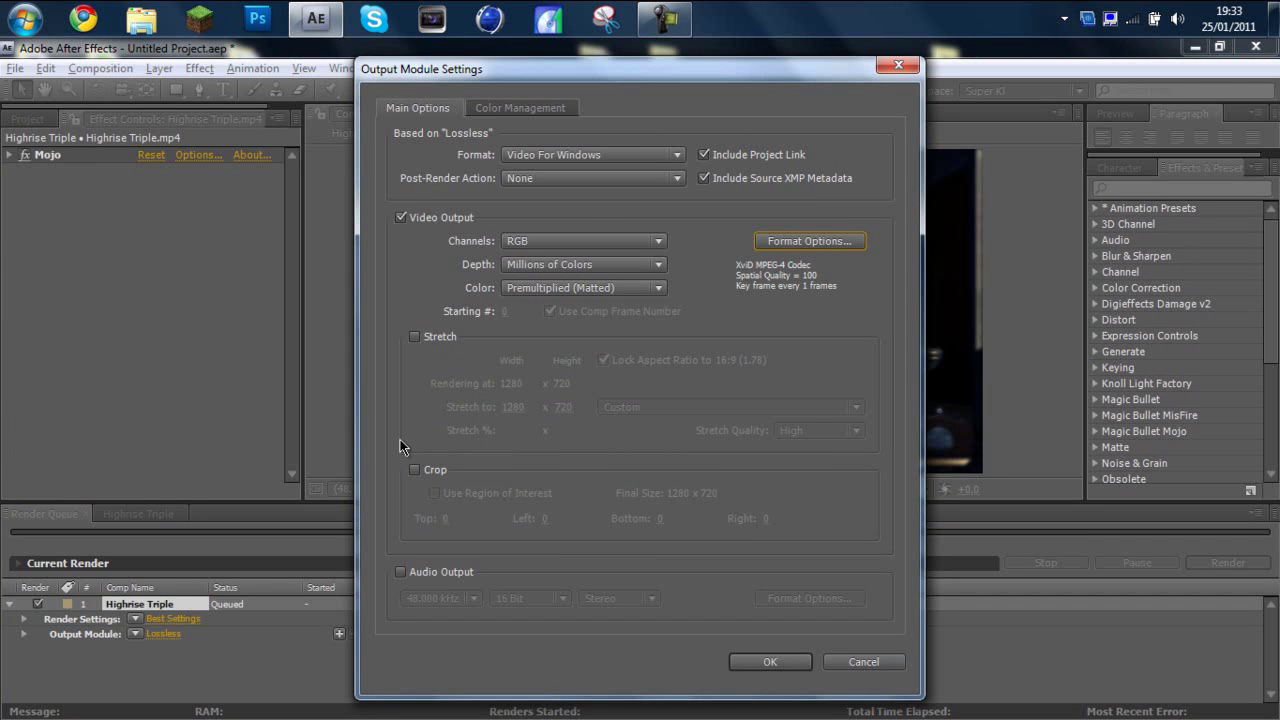
pyautogui.click(400, 572)
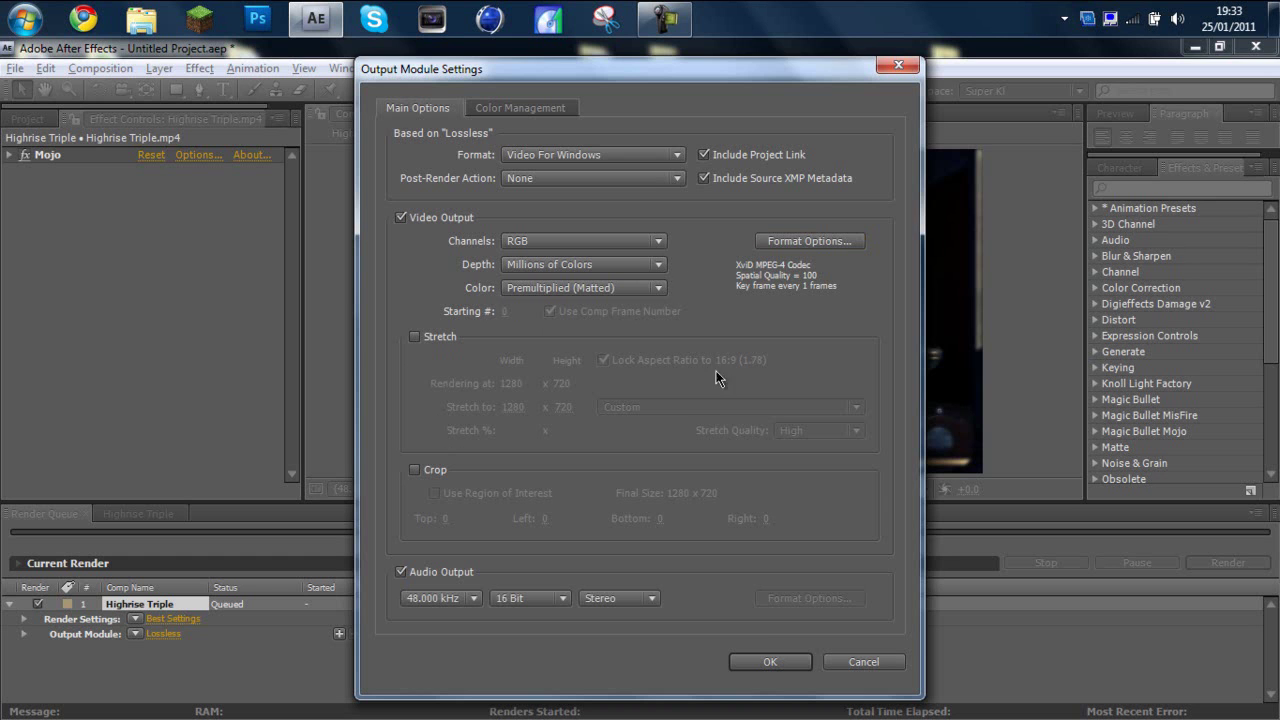
pyautogui.click(749, 659)
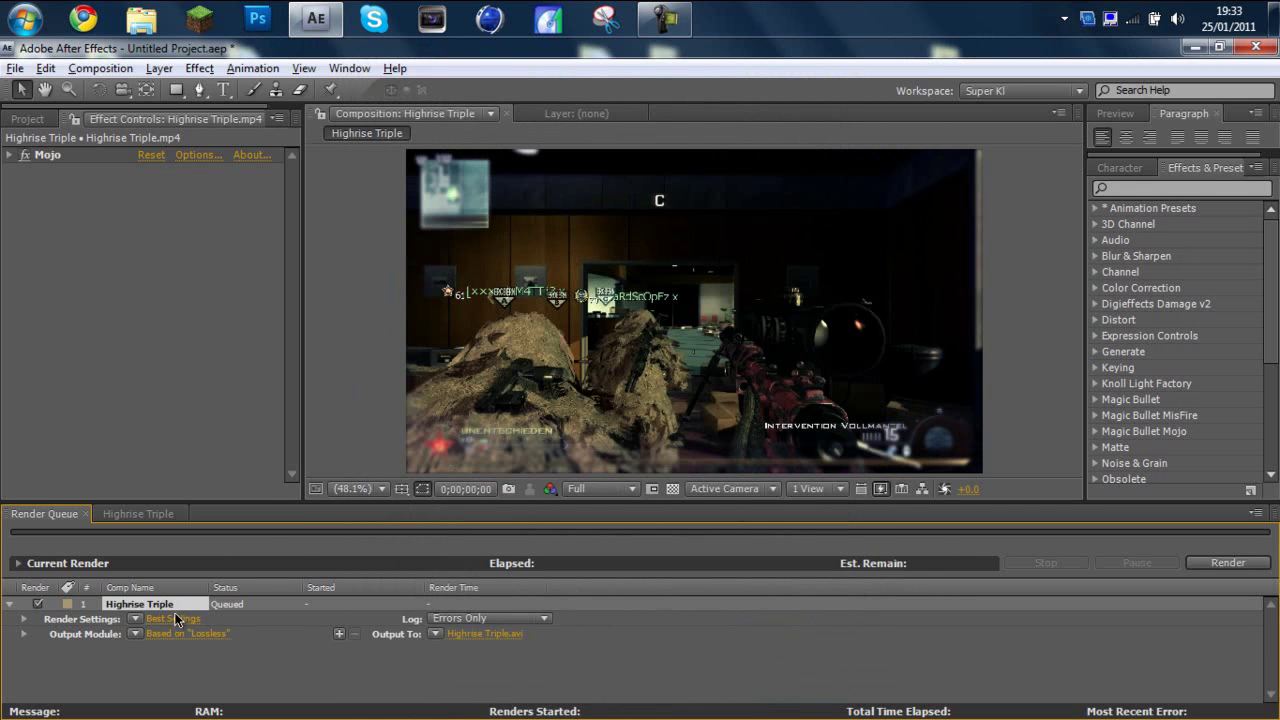
# Confirm Highrise Triple's render settings at Best quality with Full 1280×720 resolution.
pyautogui.click(174, 617)
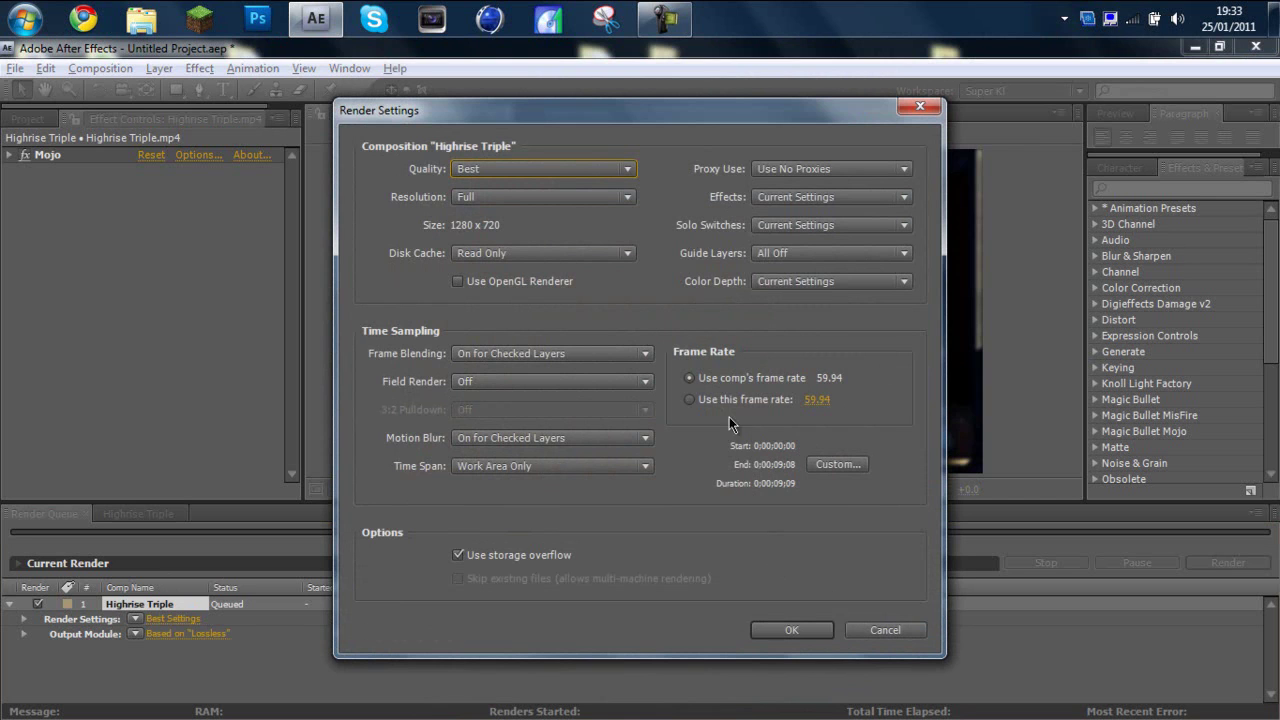
pyautogui.click(614, 199)
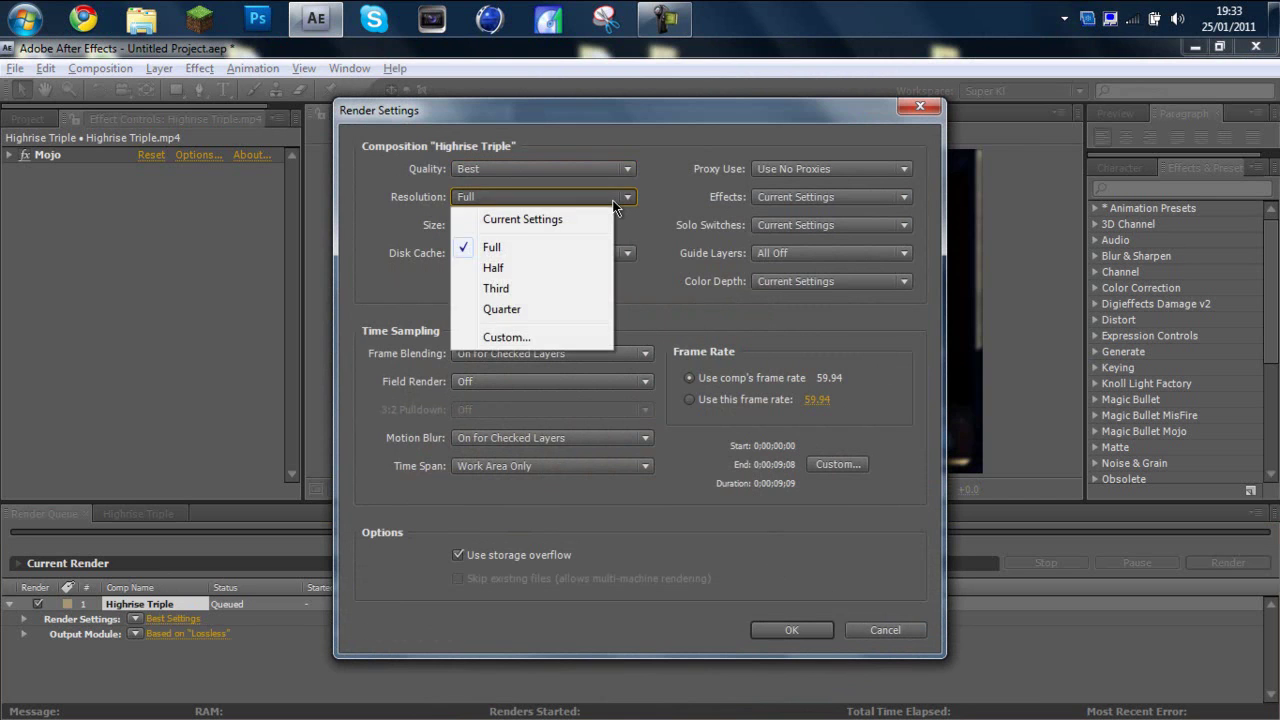
pyautogui.click(784, 632)
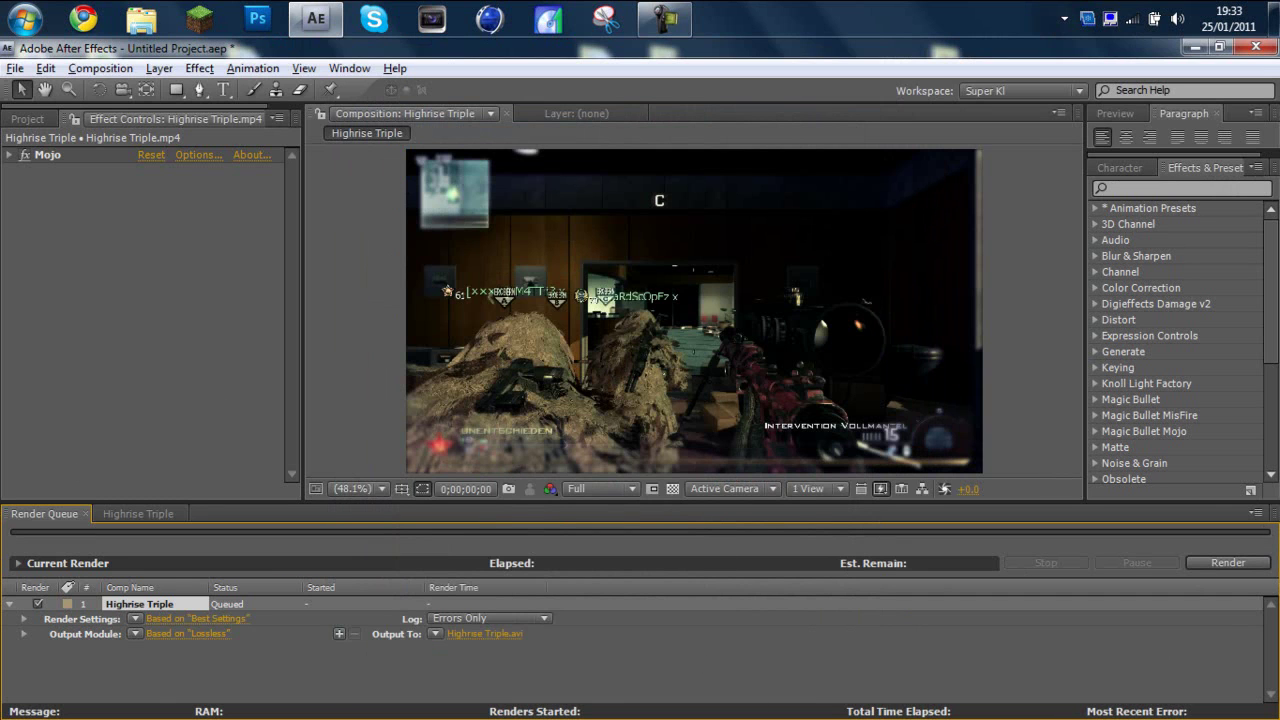
# Return to the Highrise Triple timeline showing Adjustment Layer 1 above the gameplay clip.
pyautogui.click(123, 297)
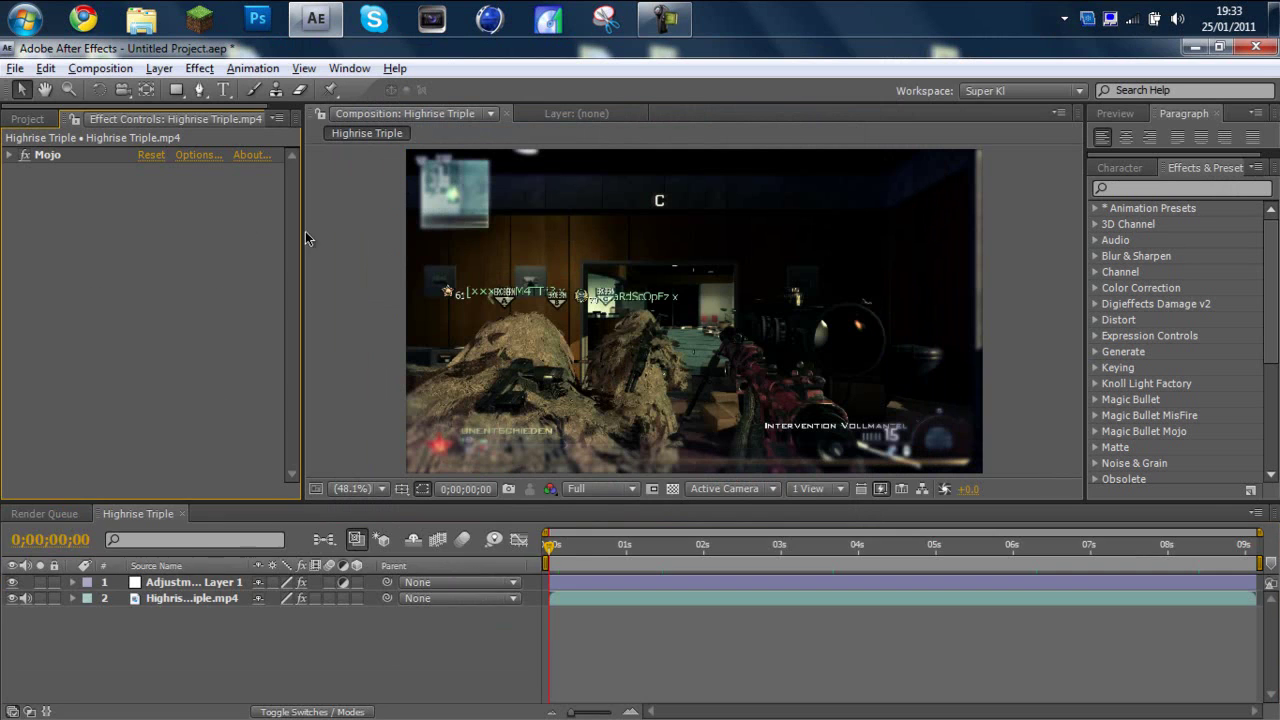